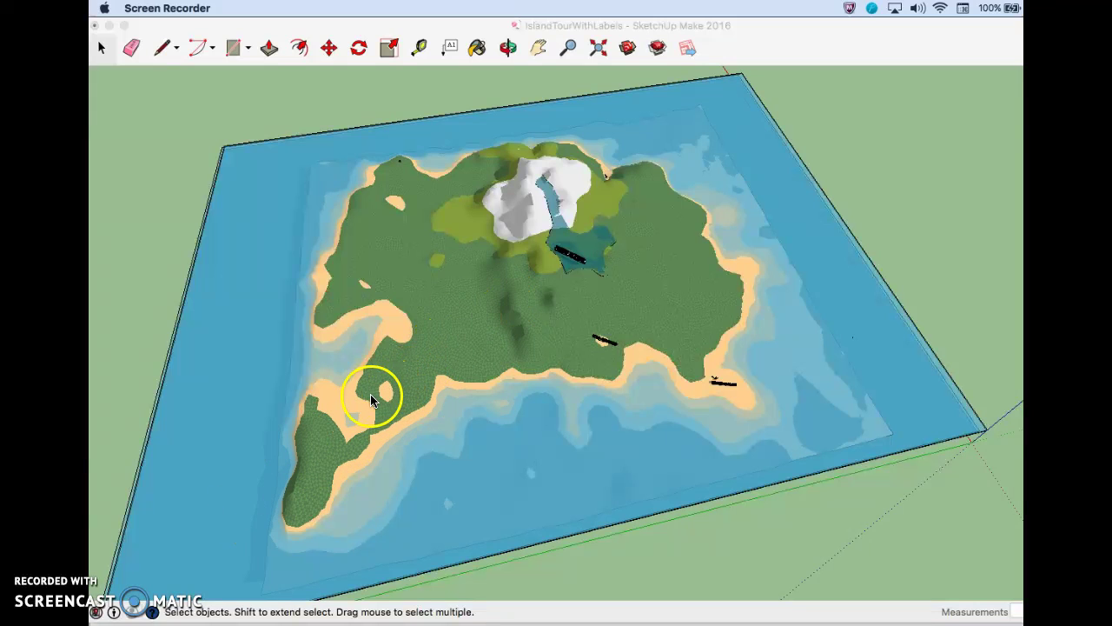
Select the island and zoom in until its grass texture fills the view.
click(662, 298)
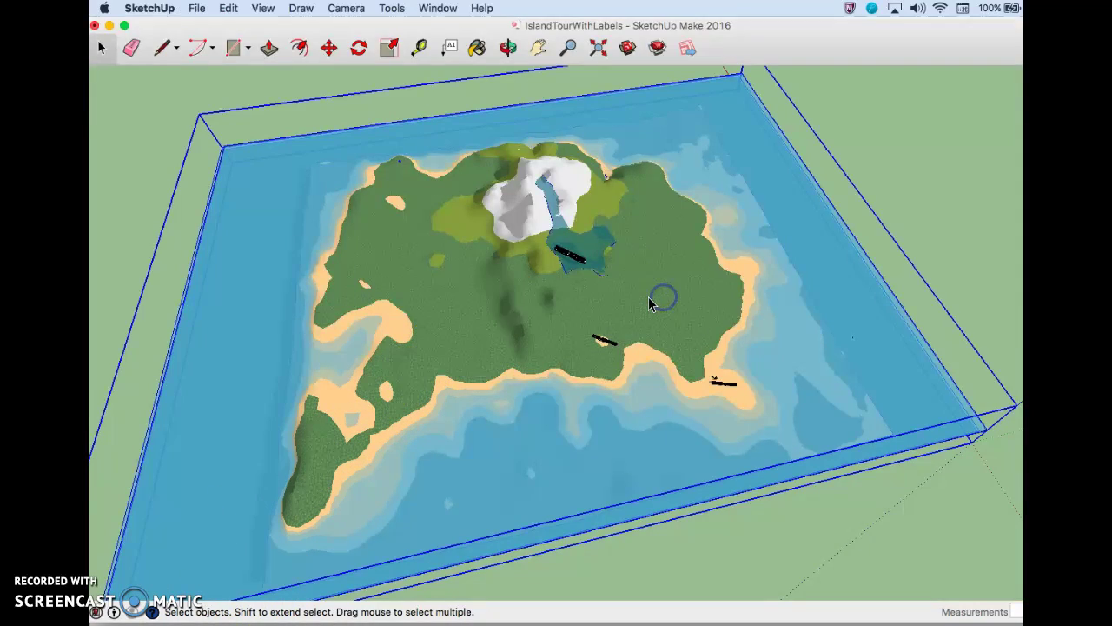
scroll(653, 301, up, 10)
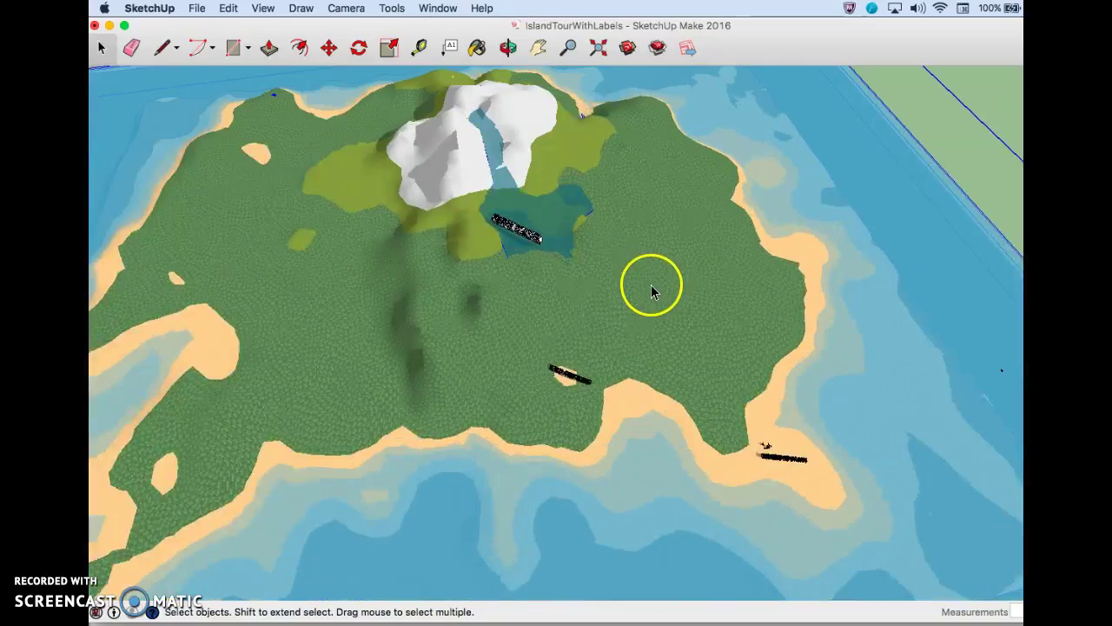
scroll(691, 376, up, 10)
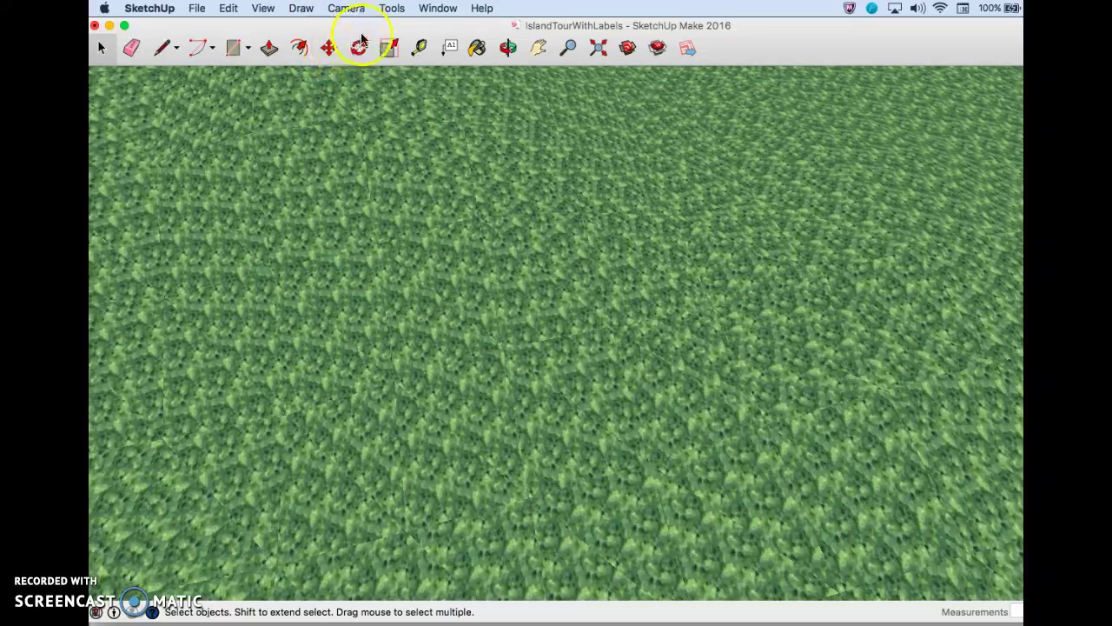
Create 3D text reading 'COCONUT FOREST' in Phosphate font with a 150 extrusion depth.
click(392, 9)
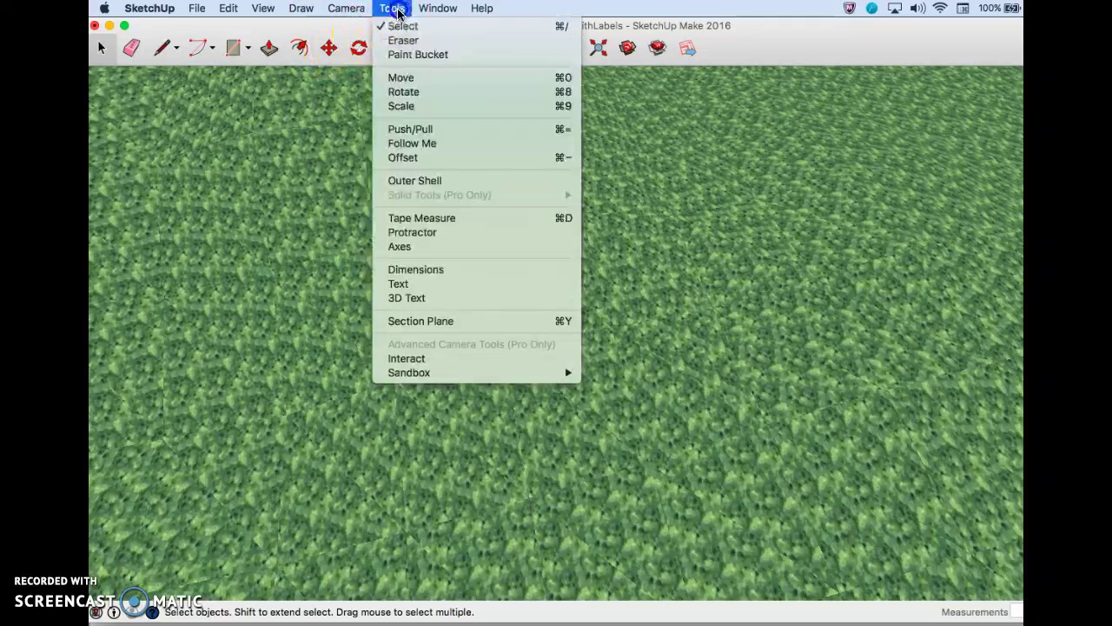
click(421, 299)
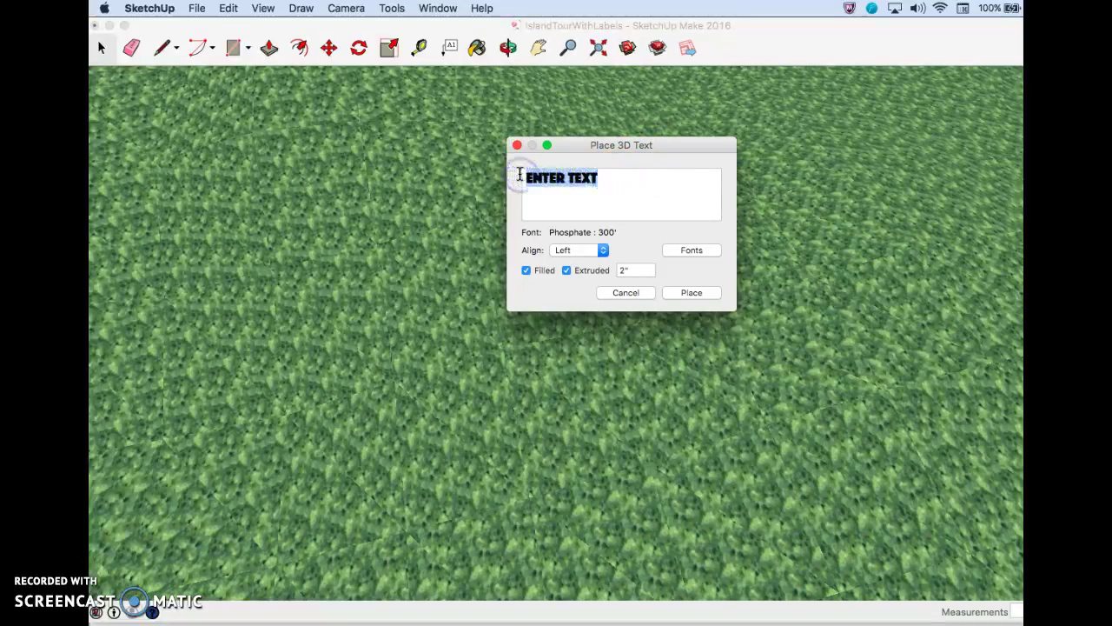
text(c)
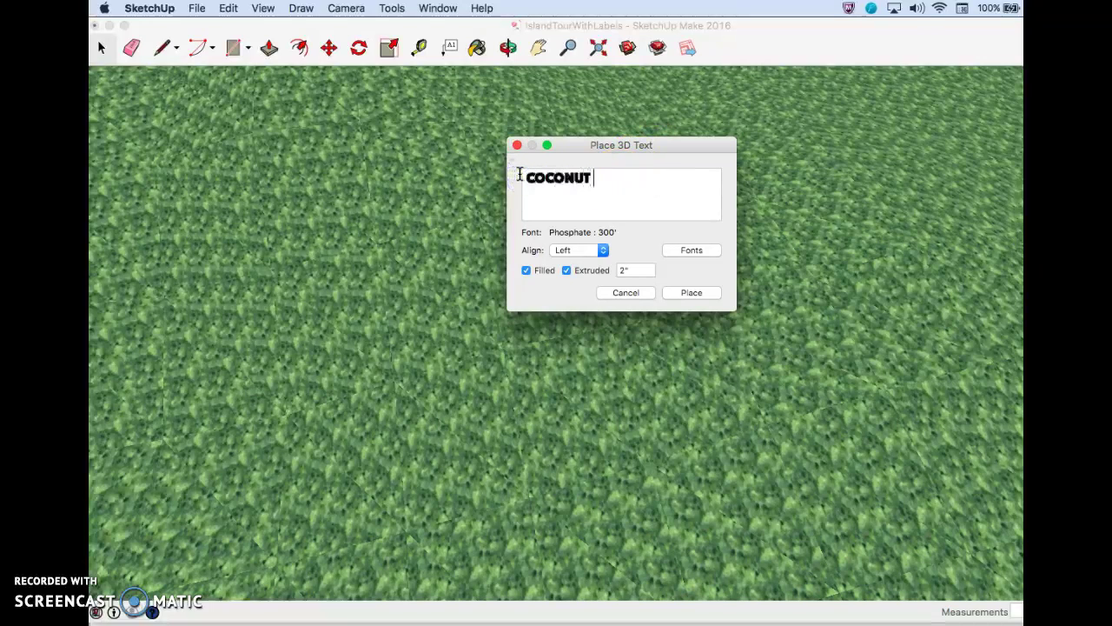
text(OCONUT FOREST)
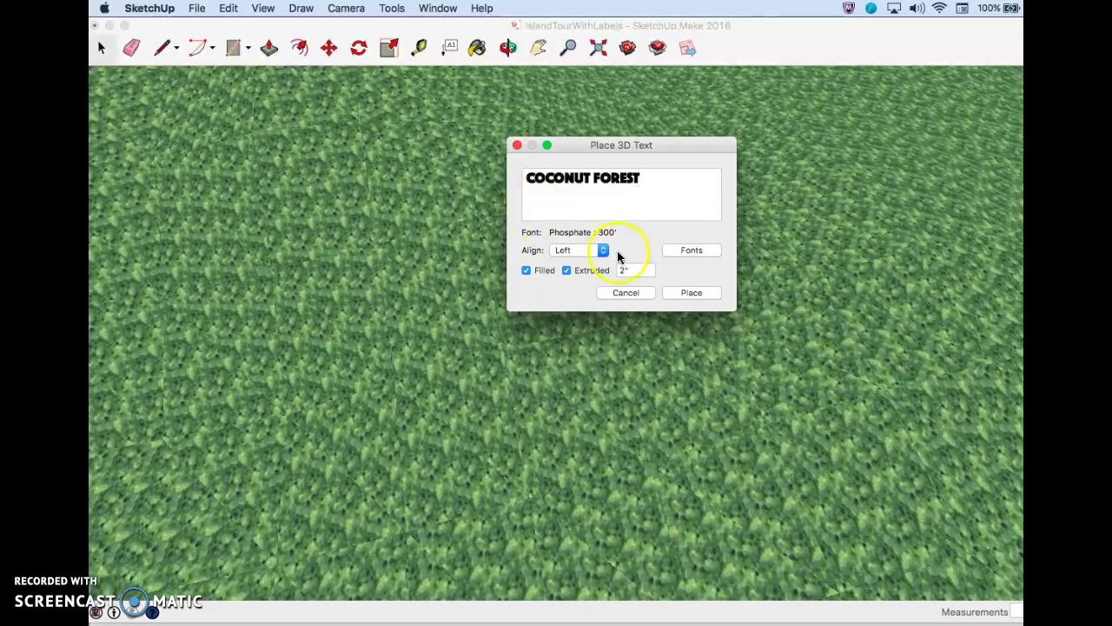
click(691, 251)
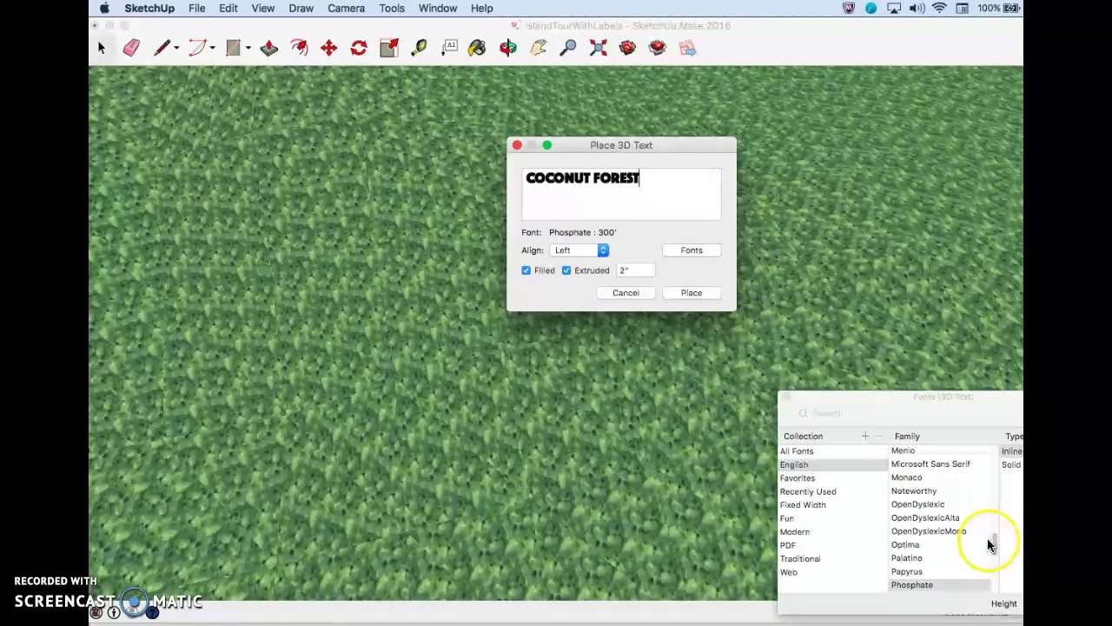
drag(922, 408, 903, 248)
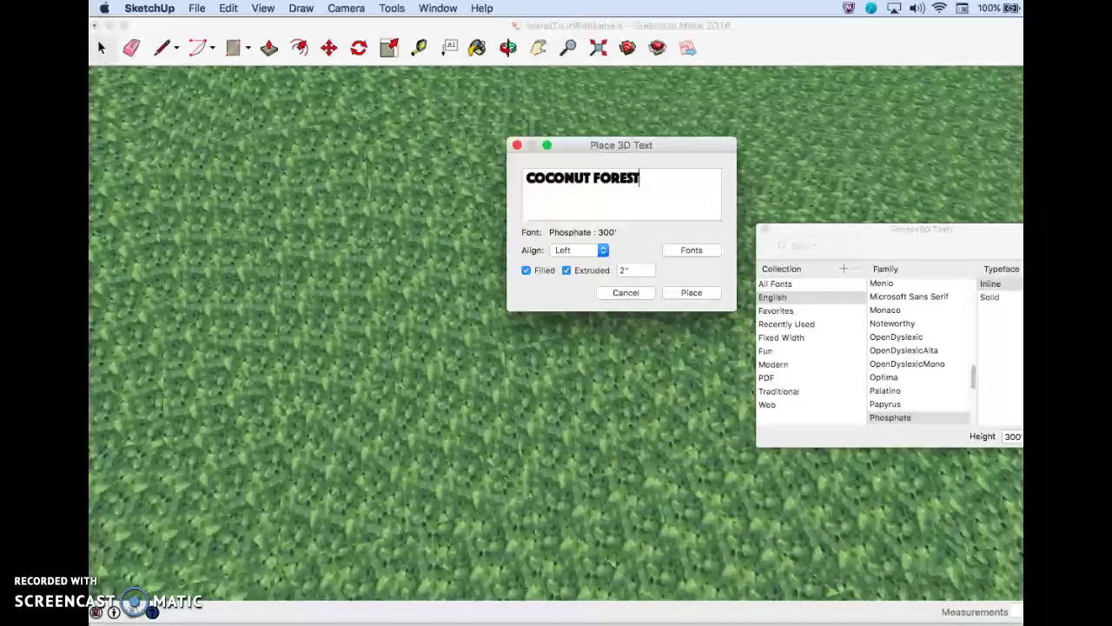
click(766, 232)
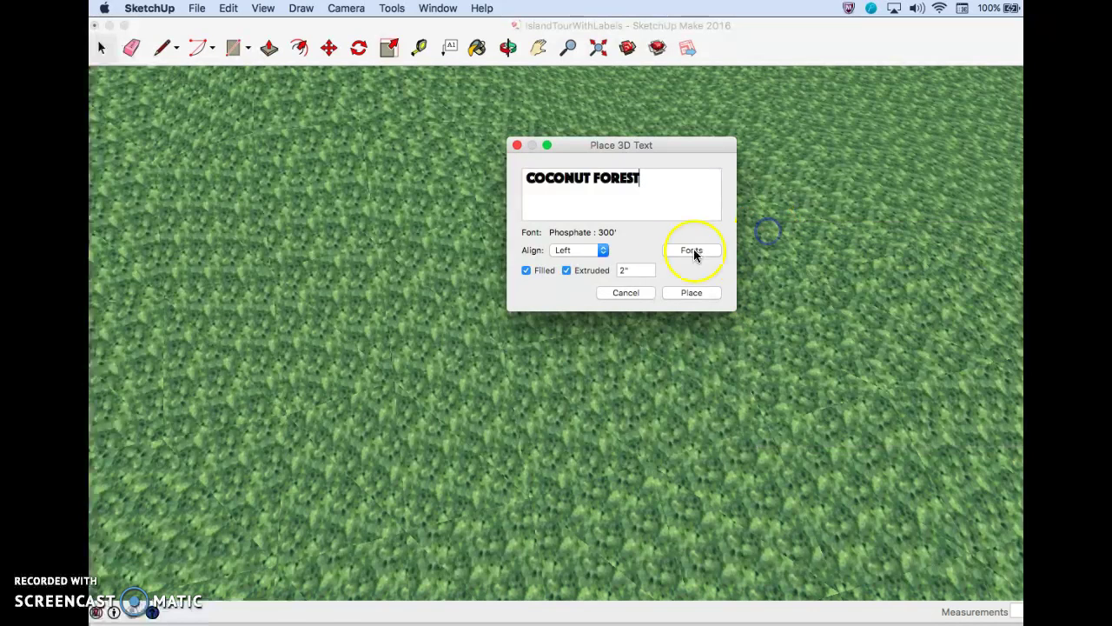
click(635, 270)
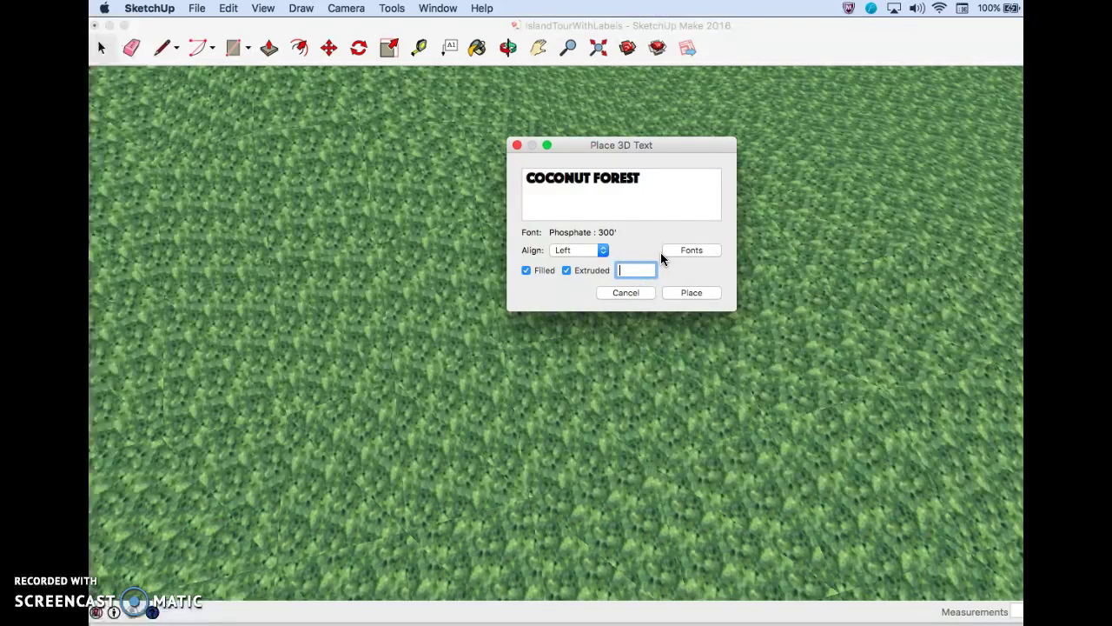
text(150)
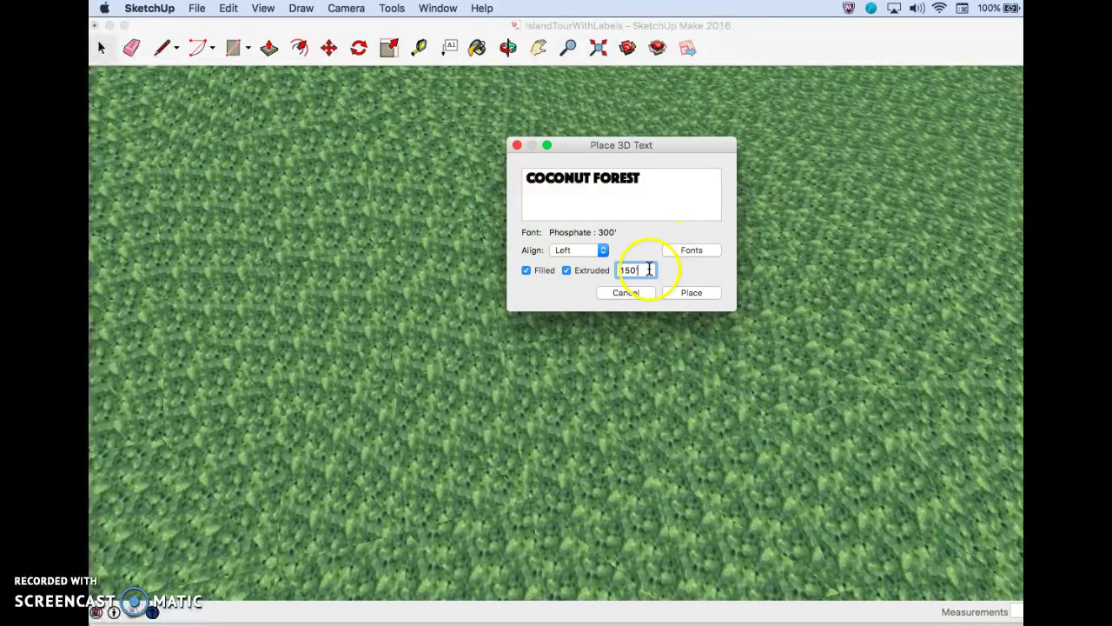
Drop the COCONUT FOREST text onto the grass near the eastern shore and check its position.
click(692, 293)
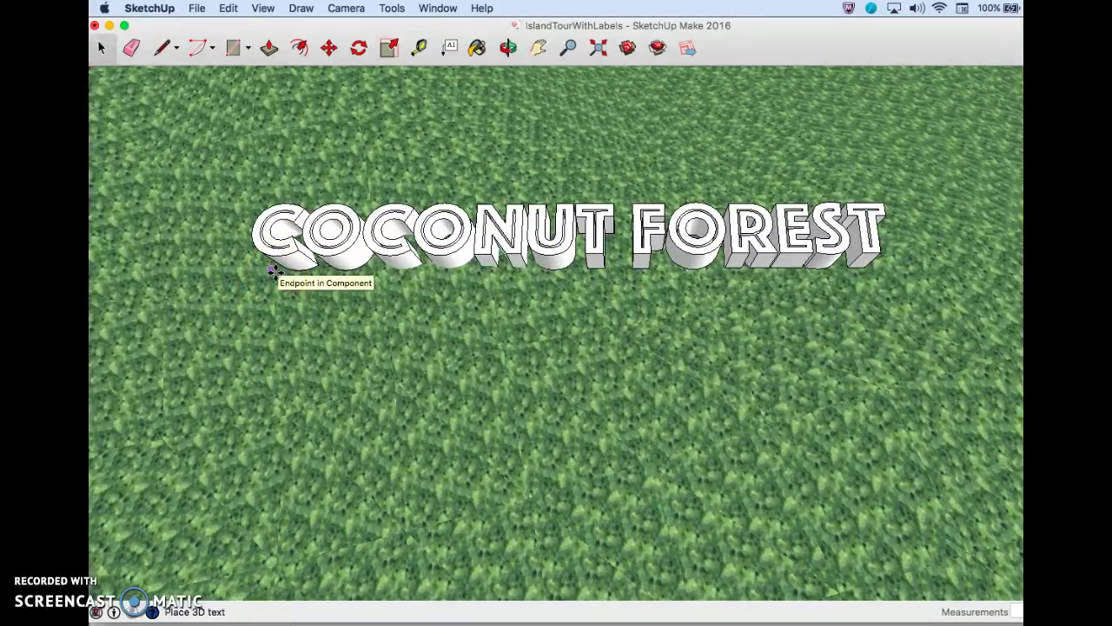
click(276, 272)
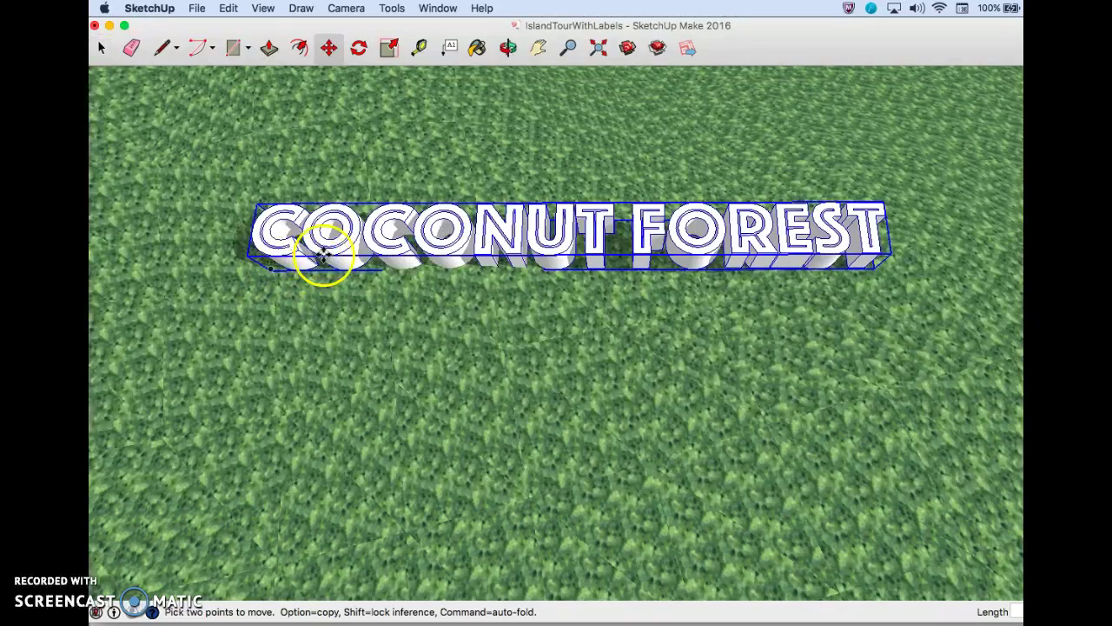
scroll(275, 270, down, 10)
scroll(276, 261, down, 3)
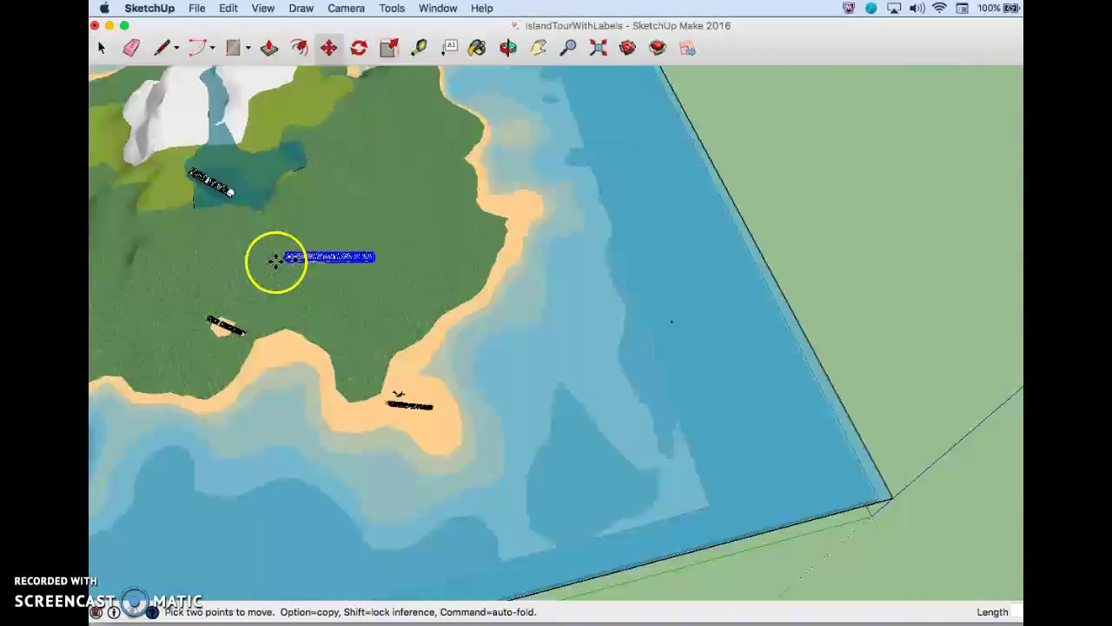
scroll(322, 261, up, 6)
scroll(319, 258, up, 2)
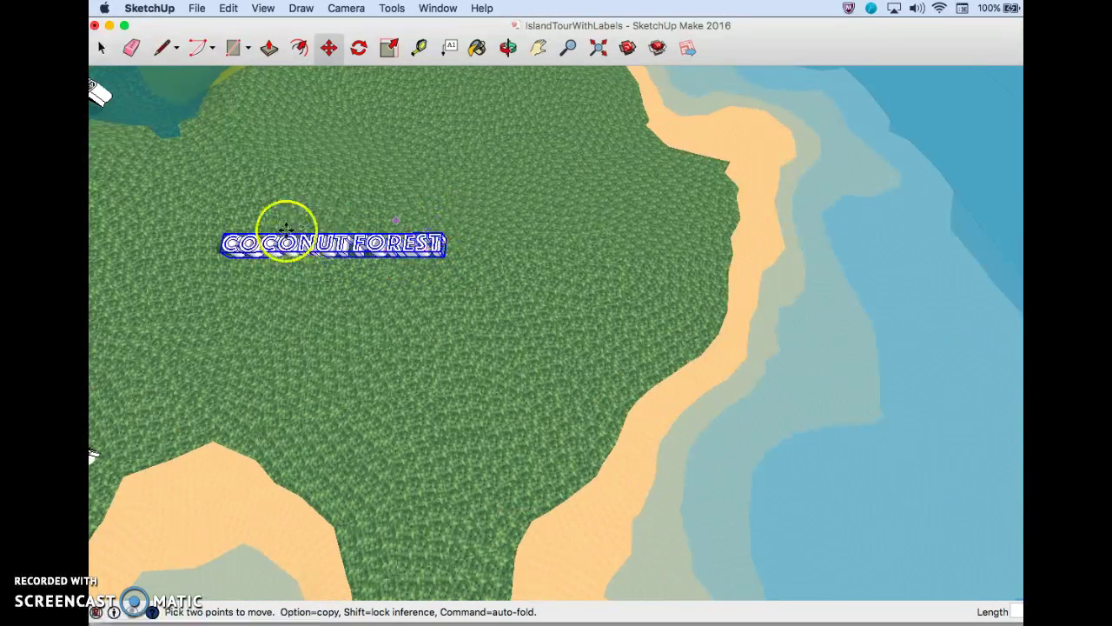
Scale the COCONUT FOREST label wider, then tilt the view to check it.
click(389, 48)
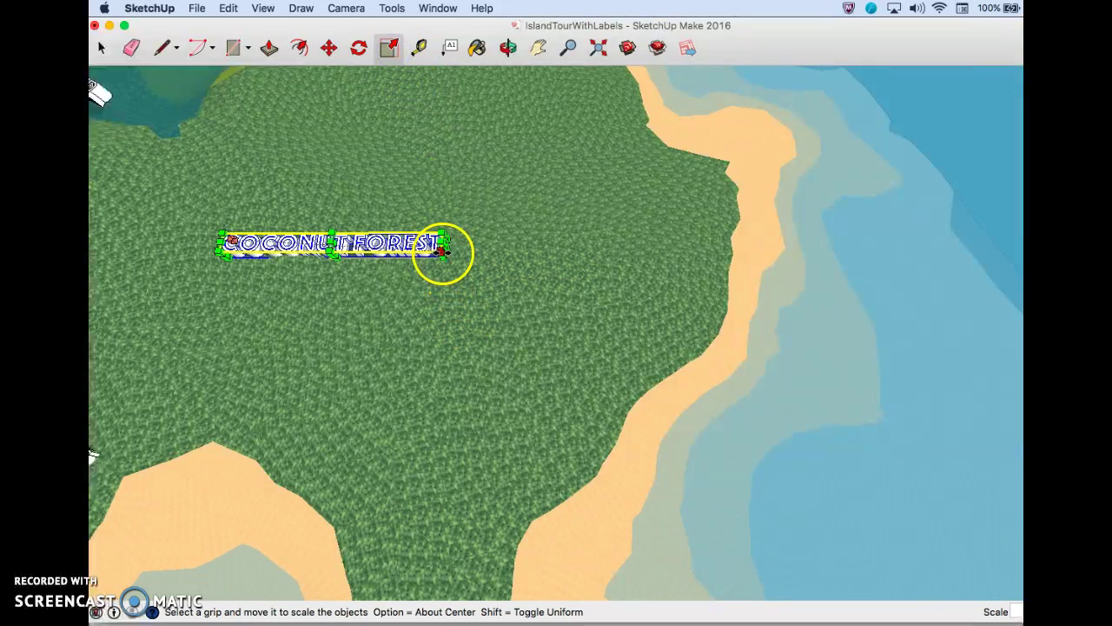
drag(458, 257, 537, 273)
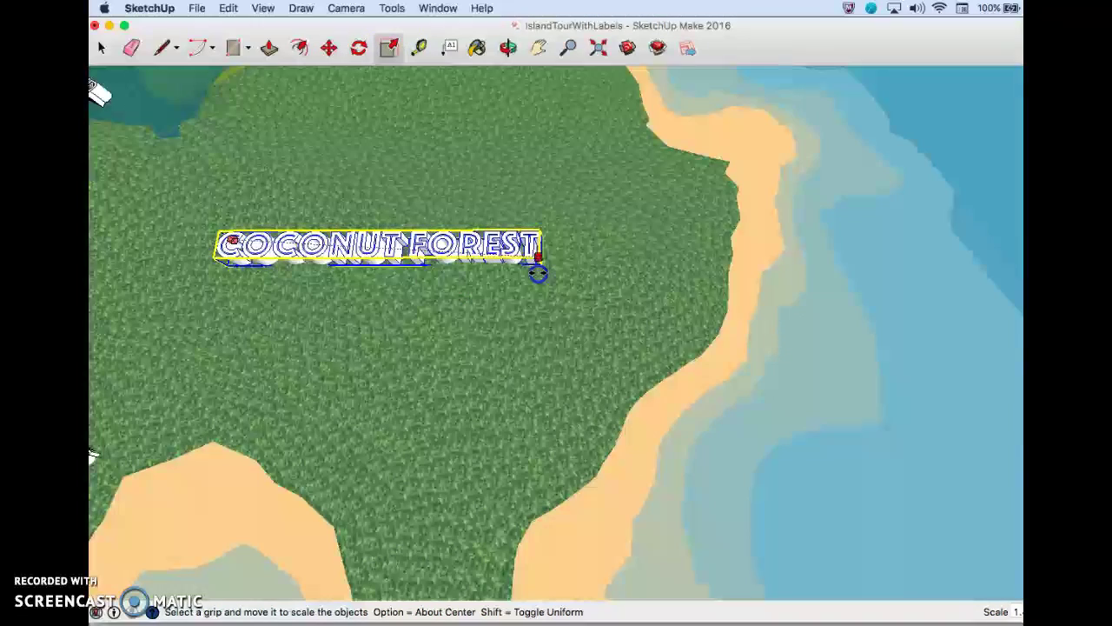
scroll(404, 298, down, 6)
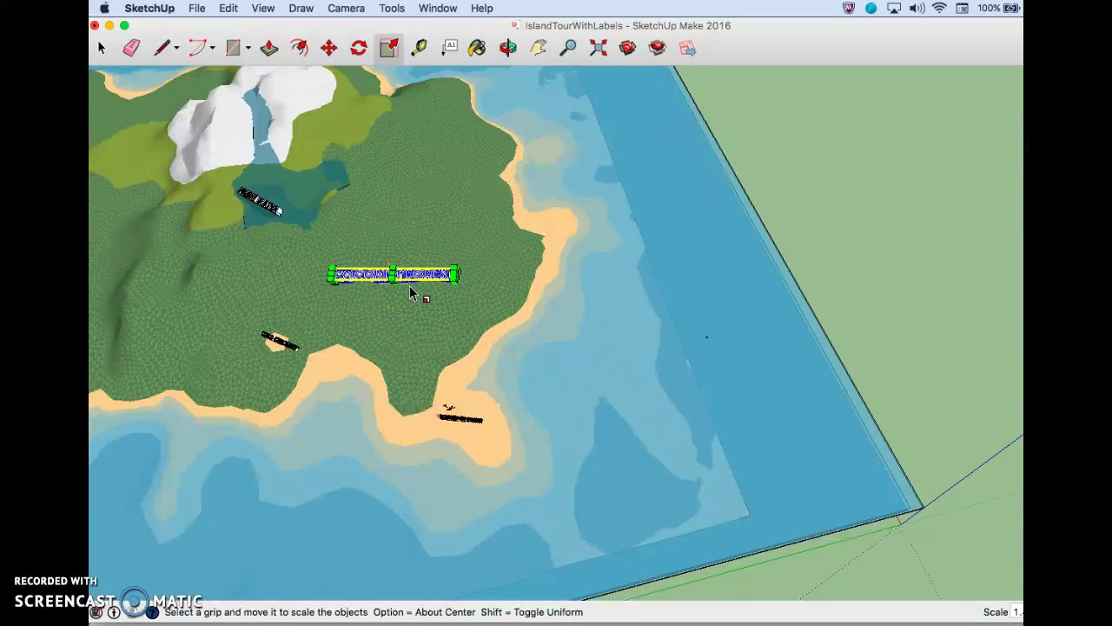
scroll(407, 300, up, 3)
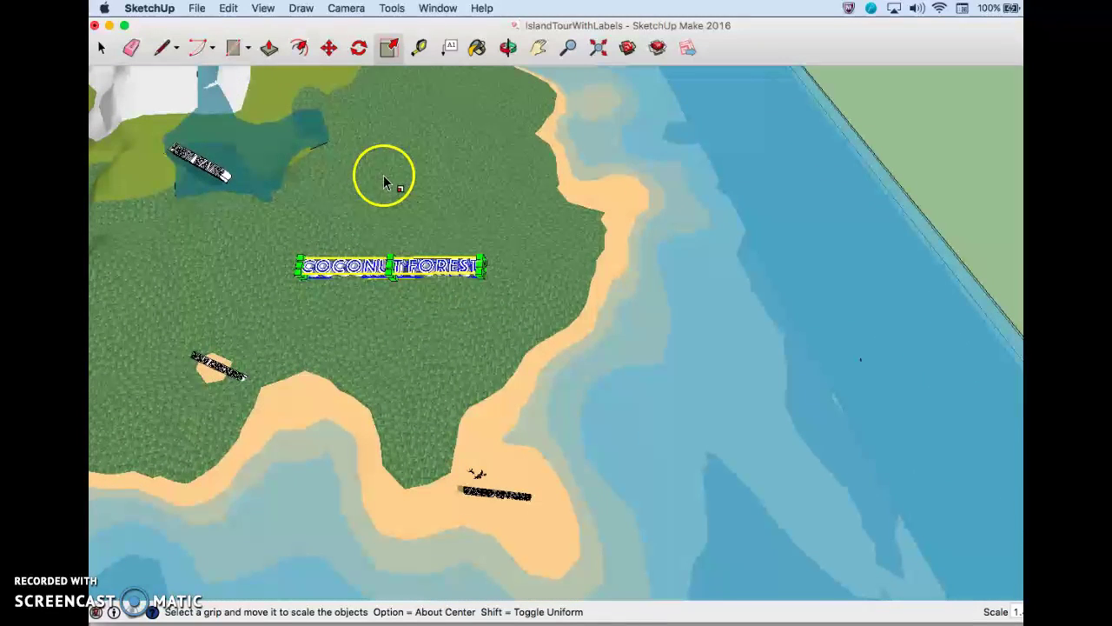
mouse_move(385, 181)
mouse_down()
mouse_move(426, 278)
mouse_move(423, 231)
mouse_move(377, 293)
mouse_move(286, 325)
mouse_move(379, 315)
mouse_up()
middle_drag(318, 311, 480, 277)
Orbit and zoom around the FRESH WATER, WILD CHICKENS and WASHED UP PLANE labels.
middle_drag(229, 458, 616, 318)
scroll(632, 422, up, 5)
scroll(632, 422, down, 10)
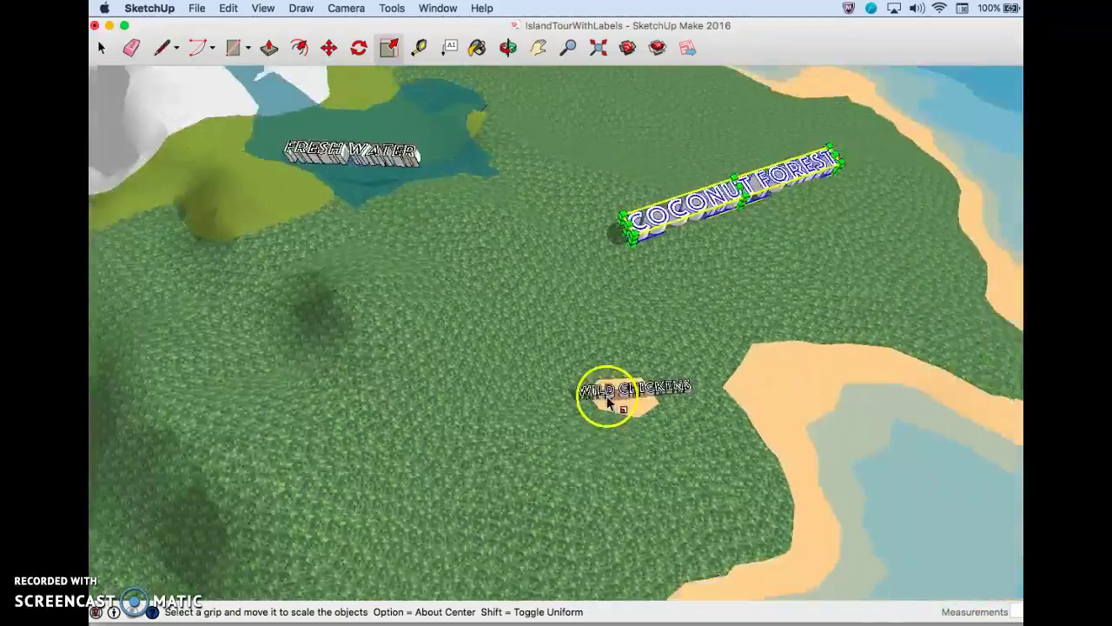
scroll(399, 209, up, 6)
scroll(399, 209, down, 10)
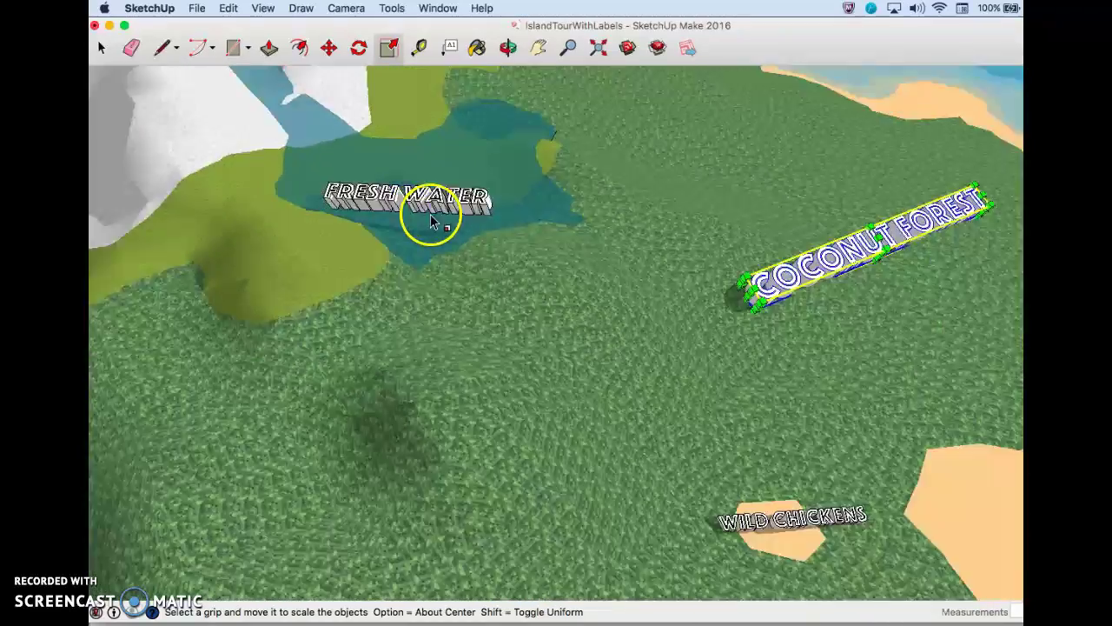
scroll(879, 337, up, 8)
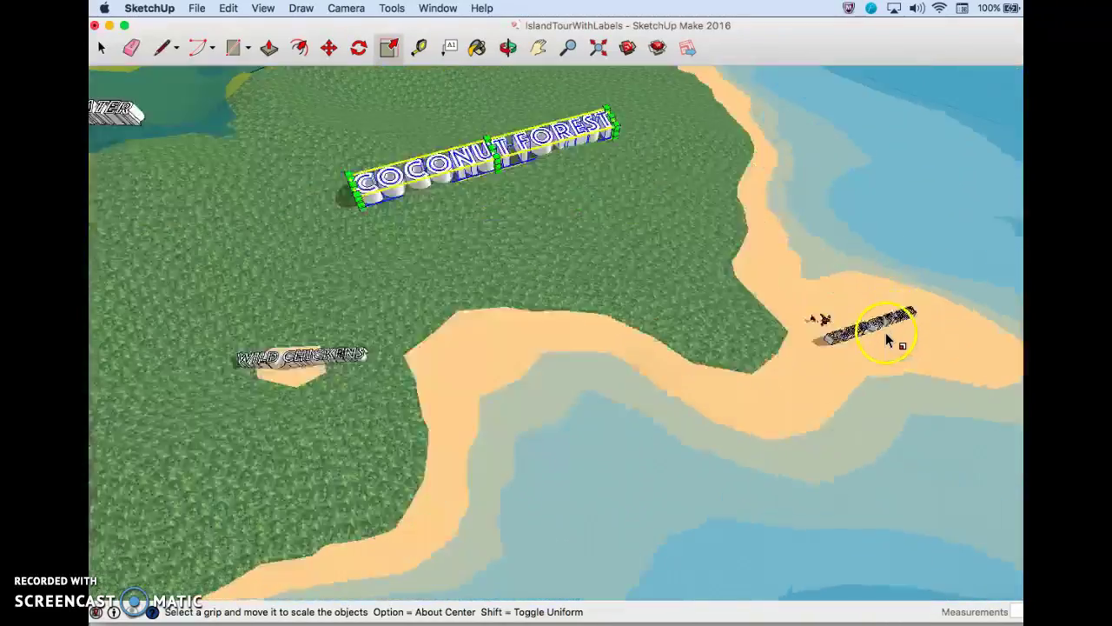
scroll(879, 337, up, 3)
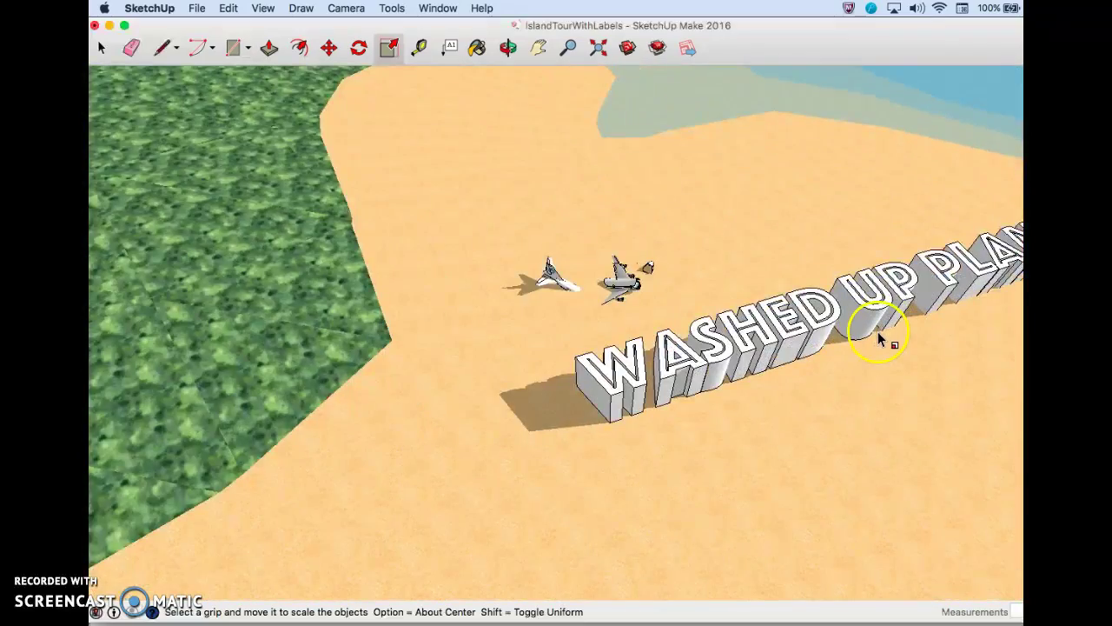
scroll(880, 337, down, 10)
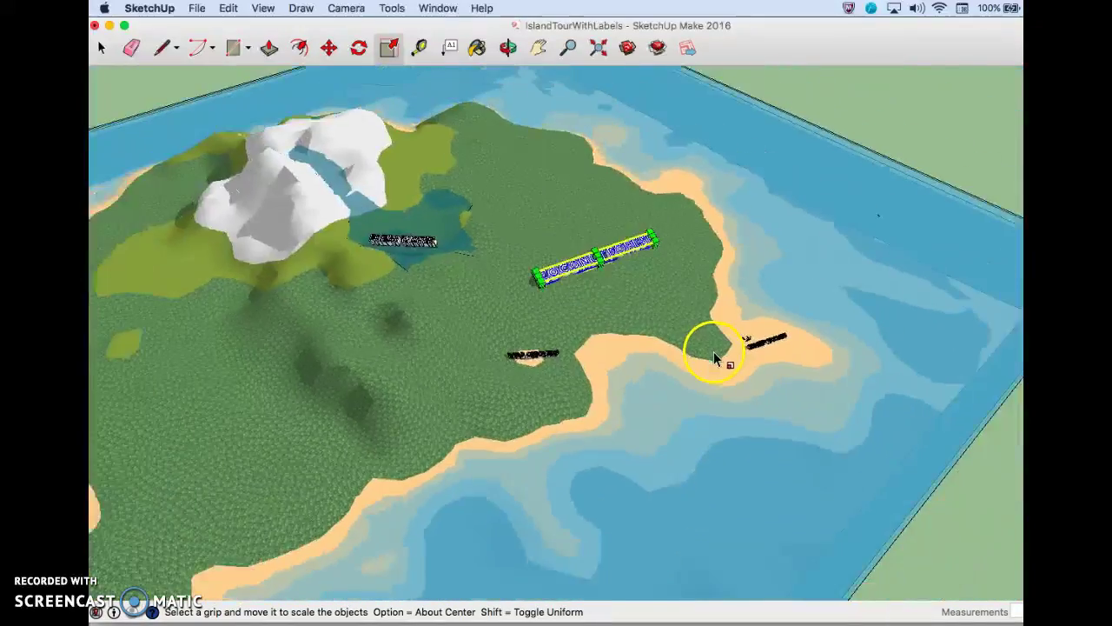
scroll(715, 358, down, 3)
Orbit to another angle and zoom in on the bay of the southern peninsula.
middle_drag(219, 472, 426, 346)
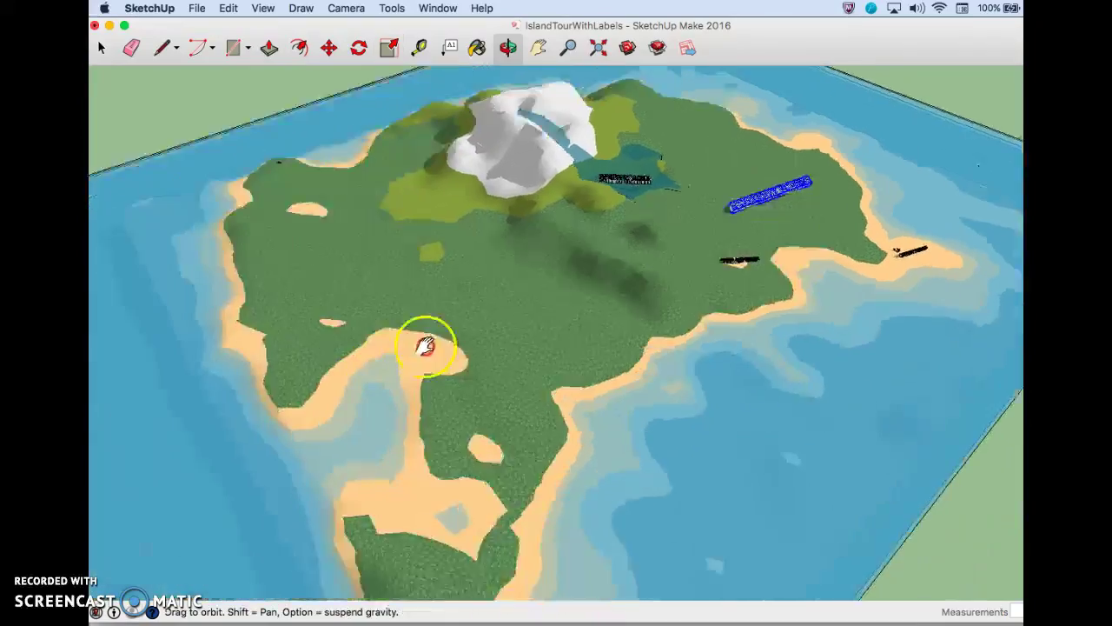
scroll(551, 269, up, 5)
key(s)
scroll(528, 291, up, 5)
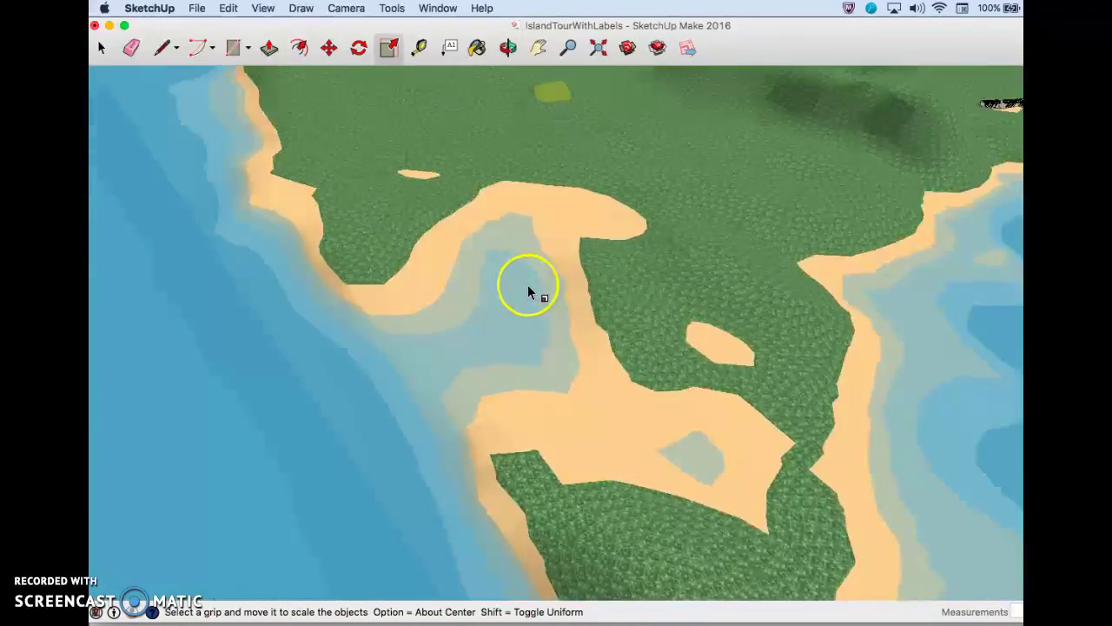
scroll(528, 291, up, 6)
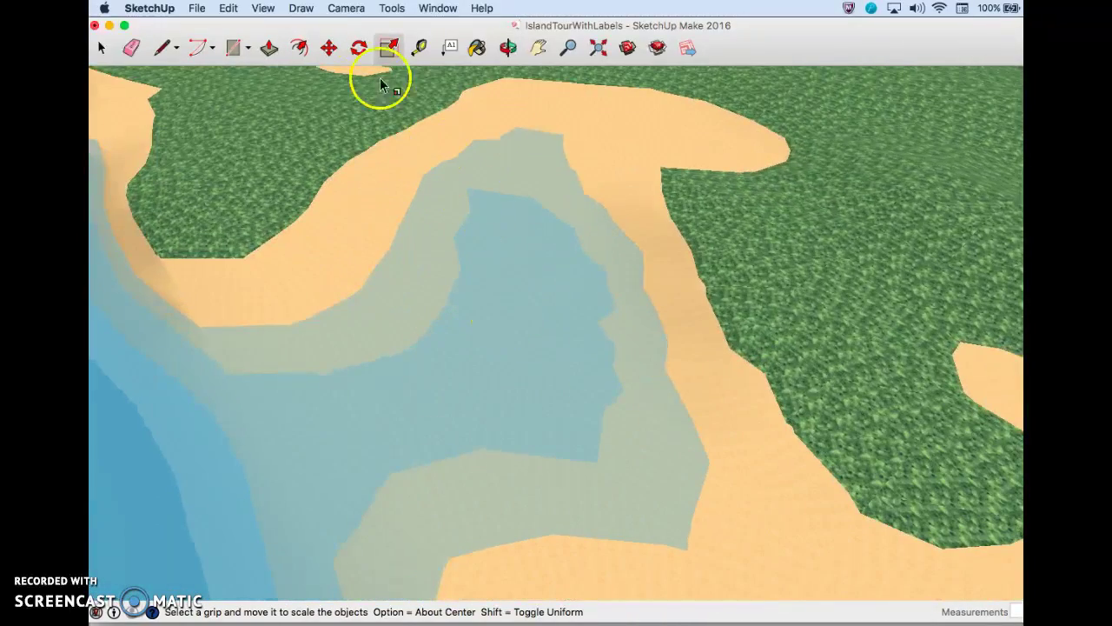
Start a new 3D text and enter 'FISHING HOLE' as its text.
click(392, 9)
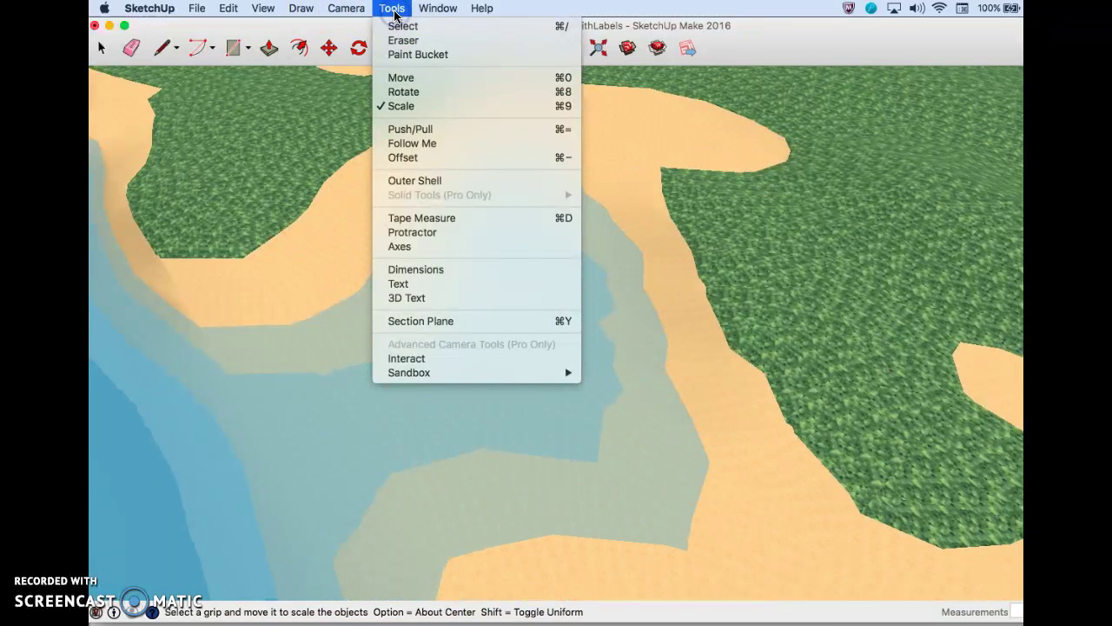
click(437, 299)
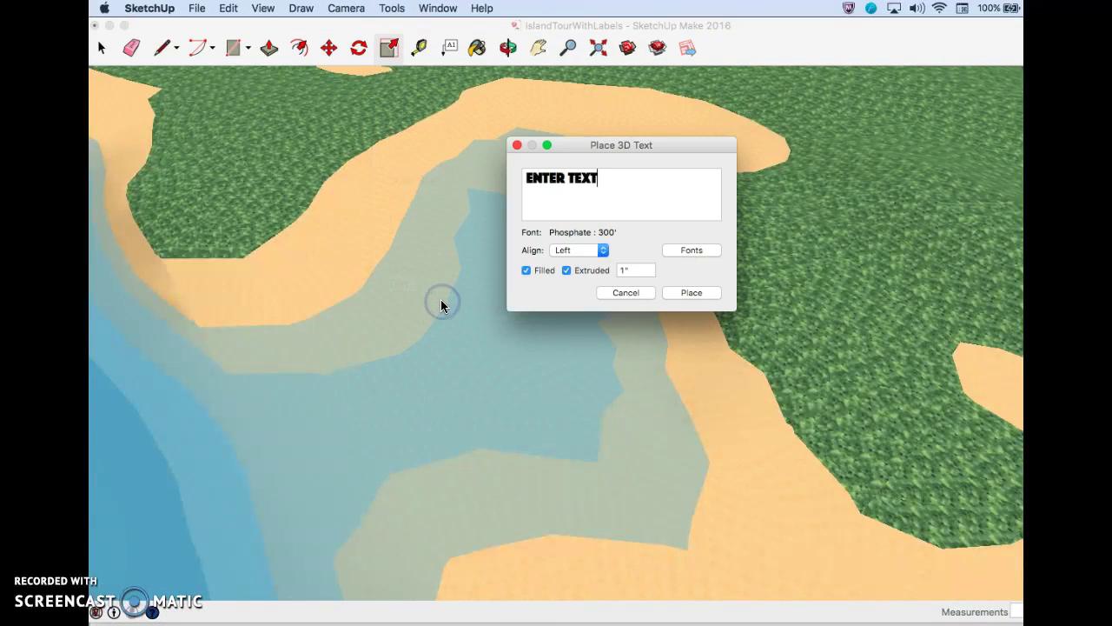
double_click(603, 191)
text(FISHING HOLE)
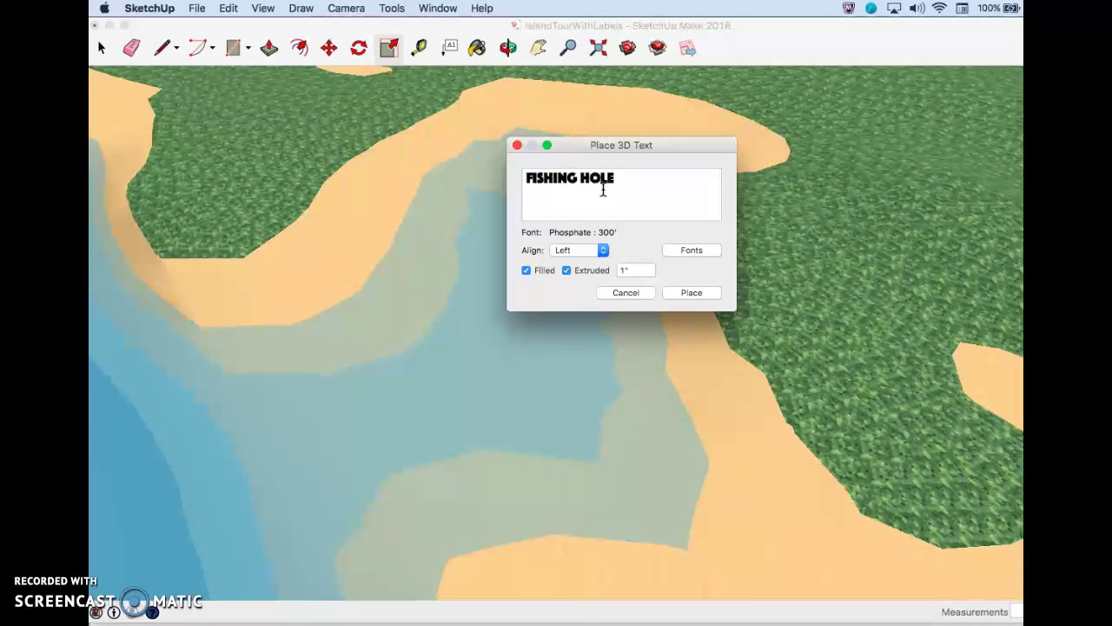
click(657, 217)
Set the label's Phosphate font height to 400' and extrusion depth to 200'.
click(693, 251)
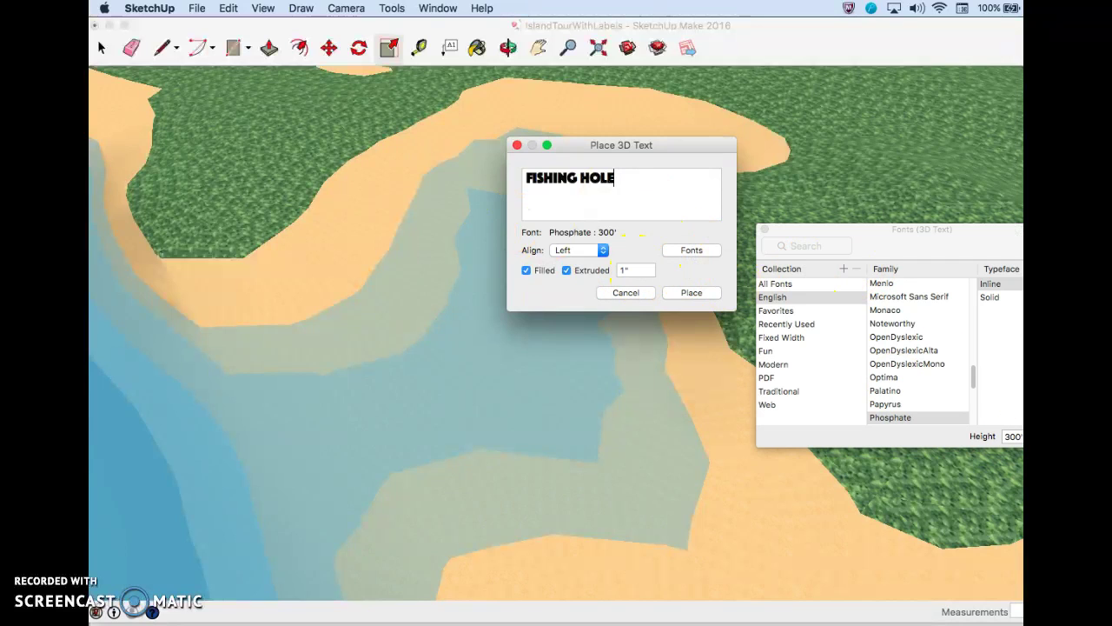
click(1013, 436)
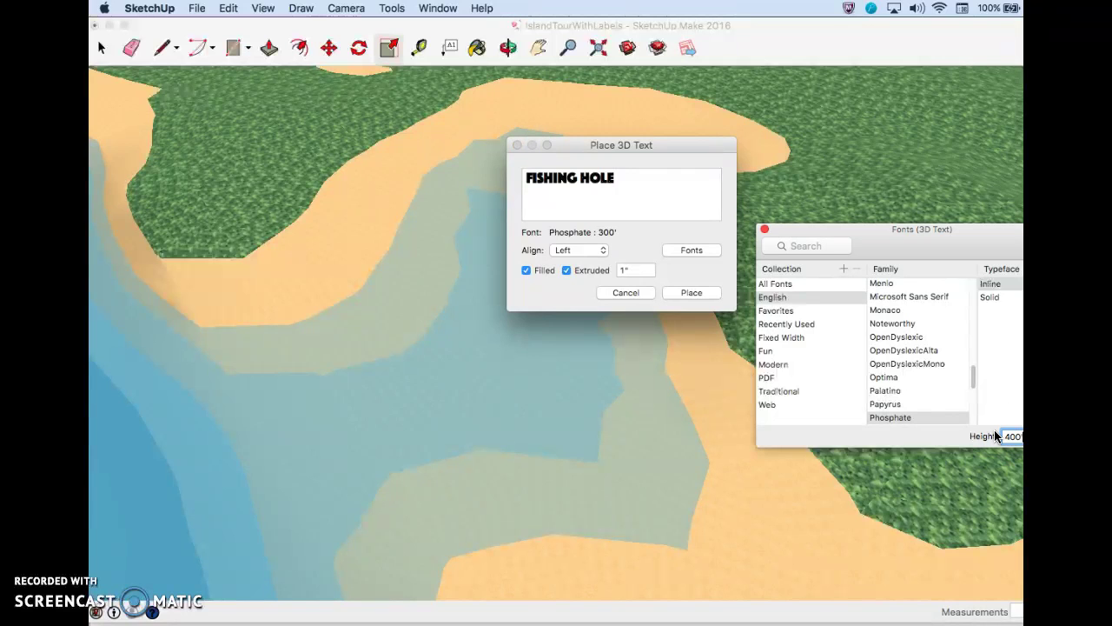
click(765, 230)
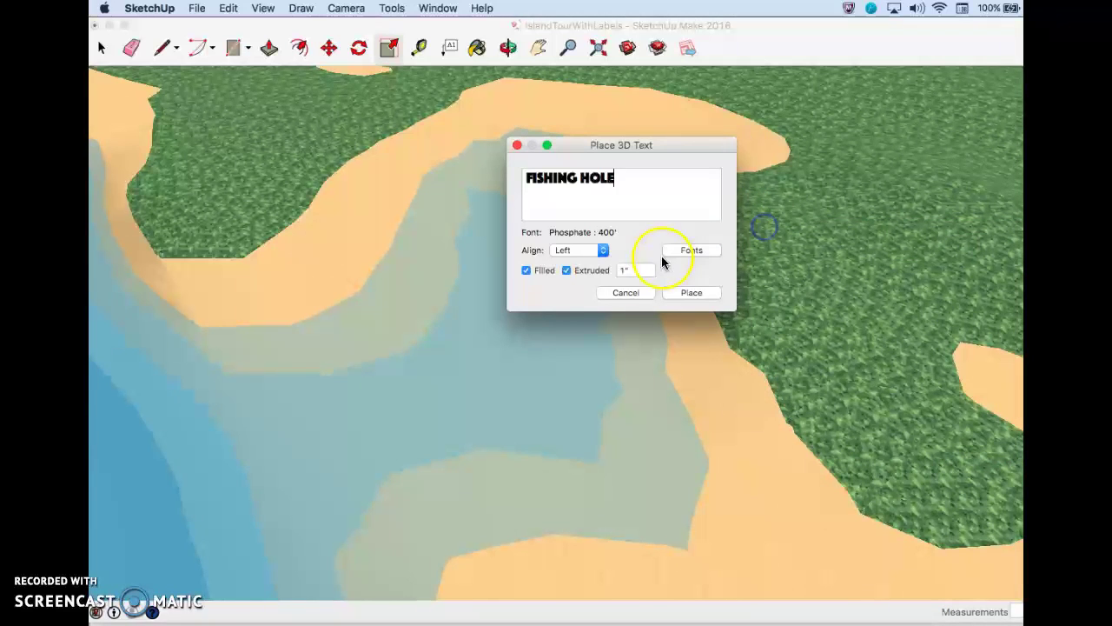
click(636, 273)
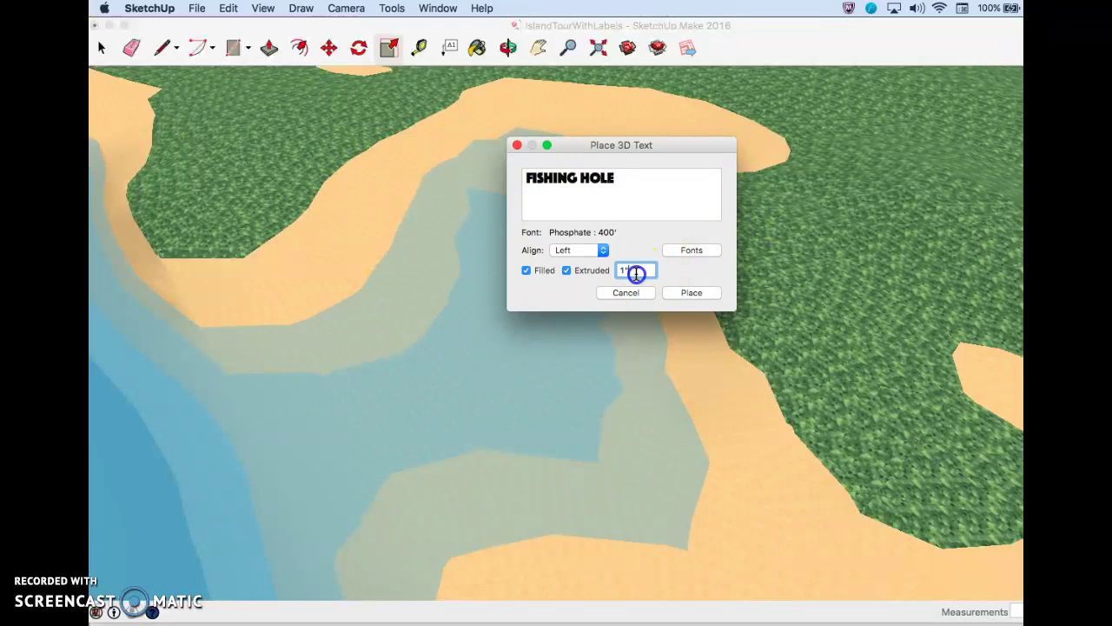
text(200')
click(684, 277)
Place the FISHING HOLE text in the inlet water.
click(700, 293)
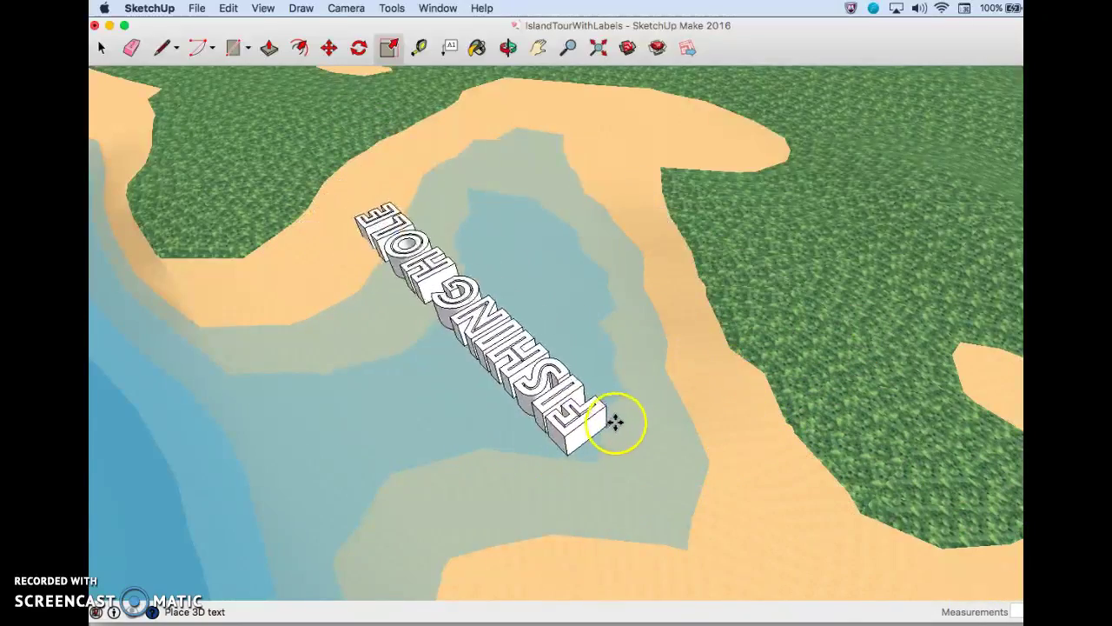
click(641, 424)
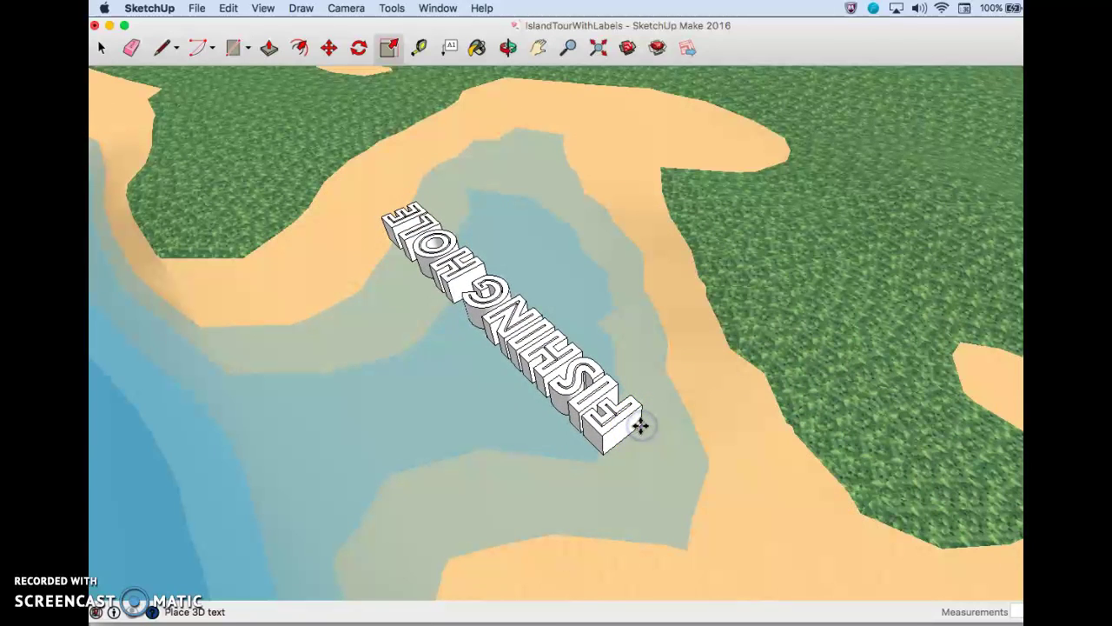
Rotate the FISHING HOLE label to read correctly and move it further into the inlet.
click(360, 49)
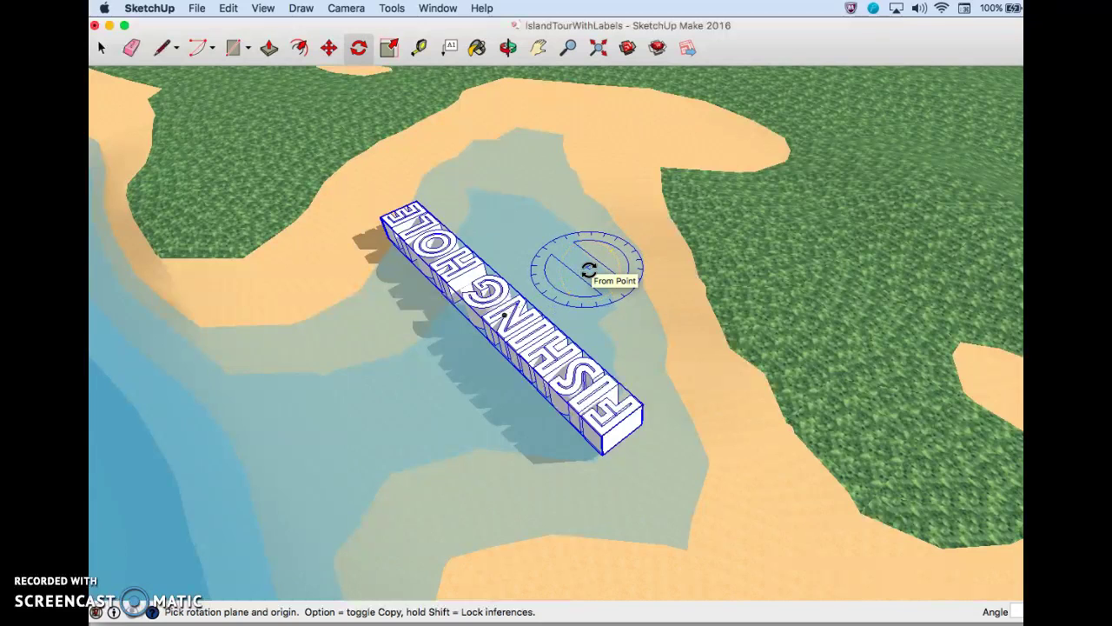
drag(589, 270, 363, 352)
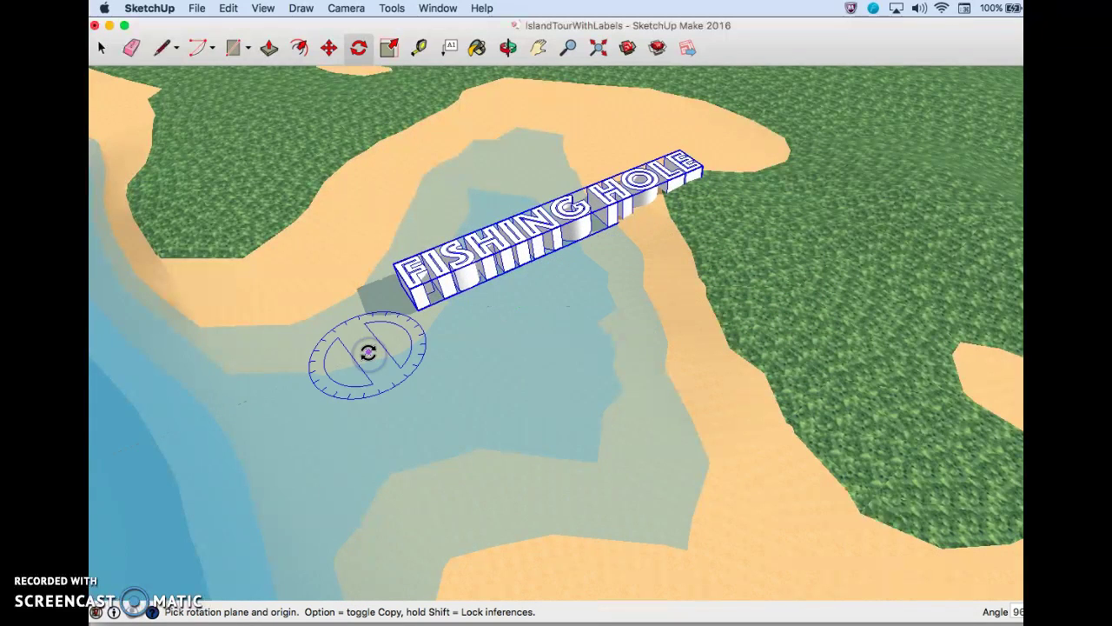
click(330, 49)
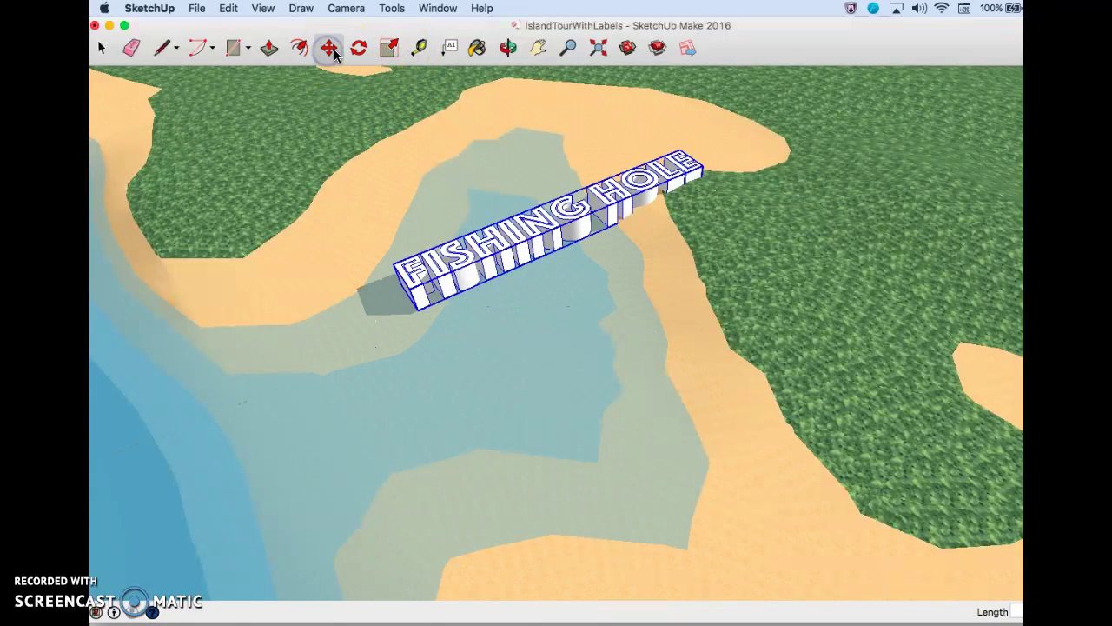
click(442, 323)
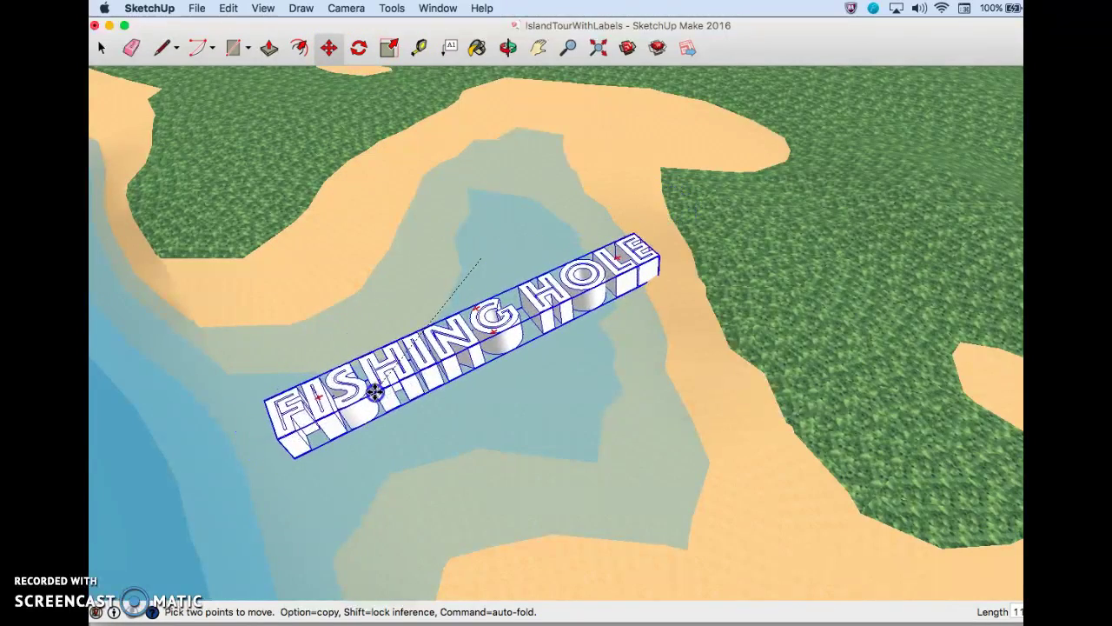
click(390, 392)
Orbit and zoom around the island to check the FISHING HOLE label's placement.
scroll(496, 432, down, 5)
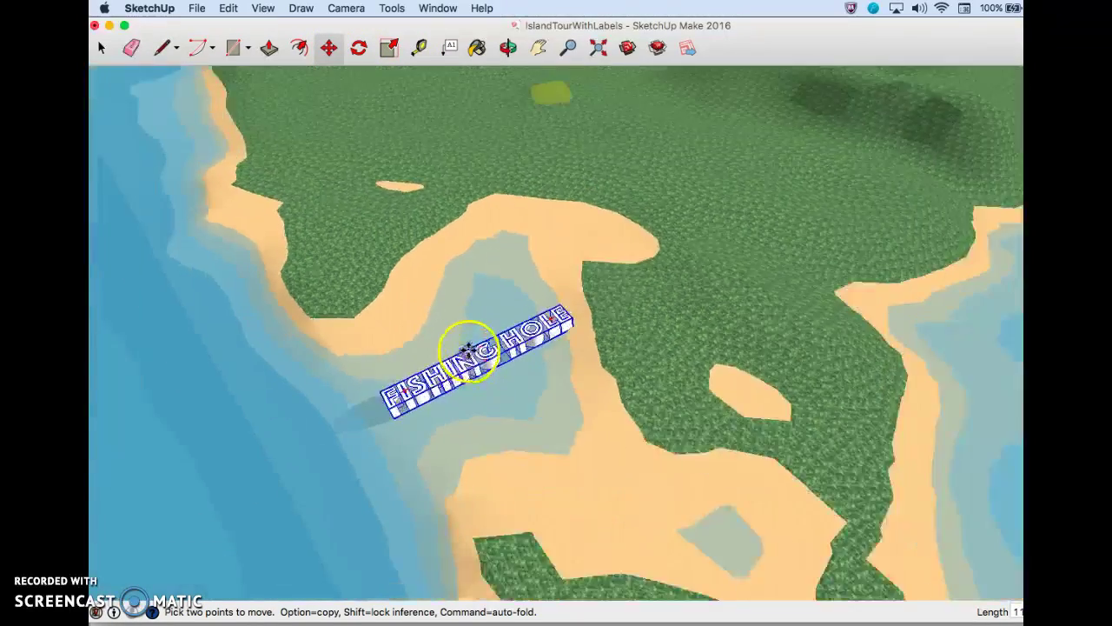
middle_drag(461, 345, 680, 456)
scroll(506, 373, up, 4)
scroll(504, 372, down, 8)
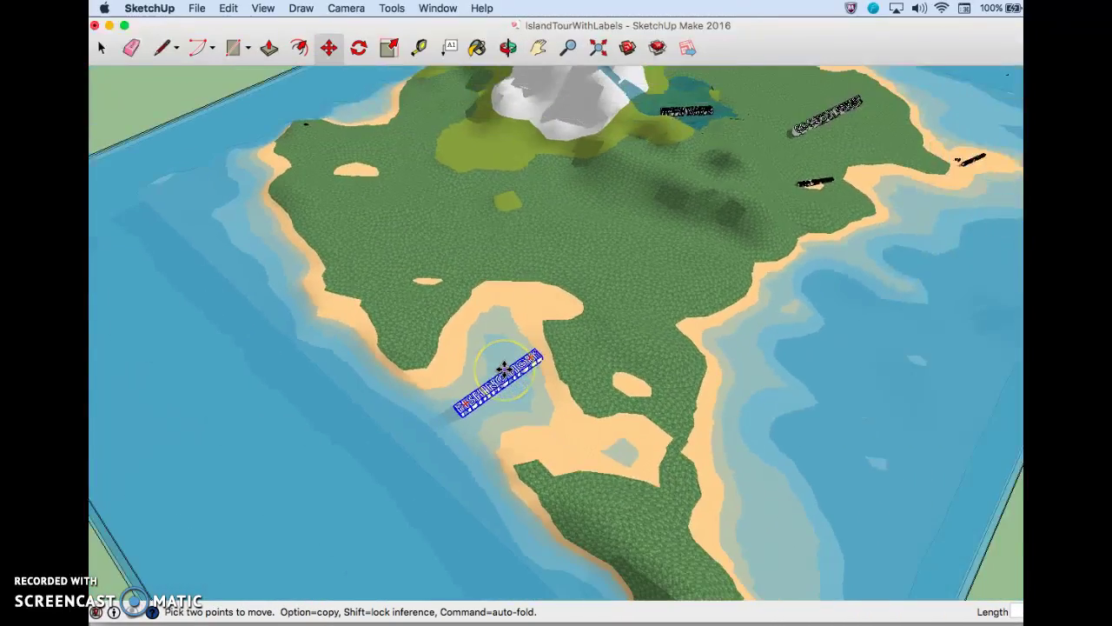
drag(447, 221, 550, 105)
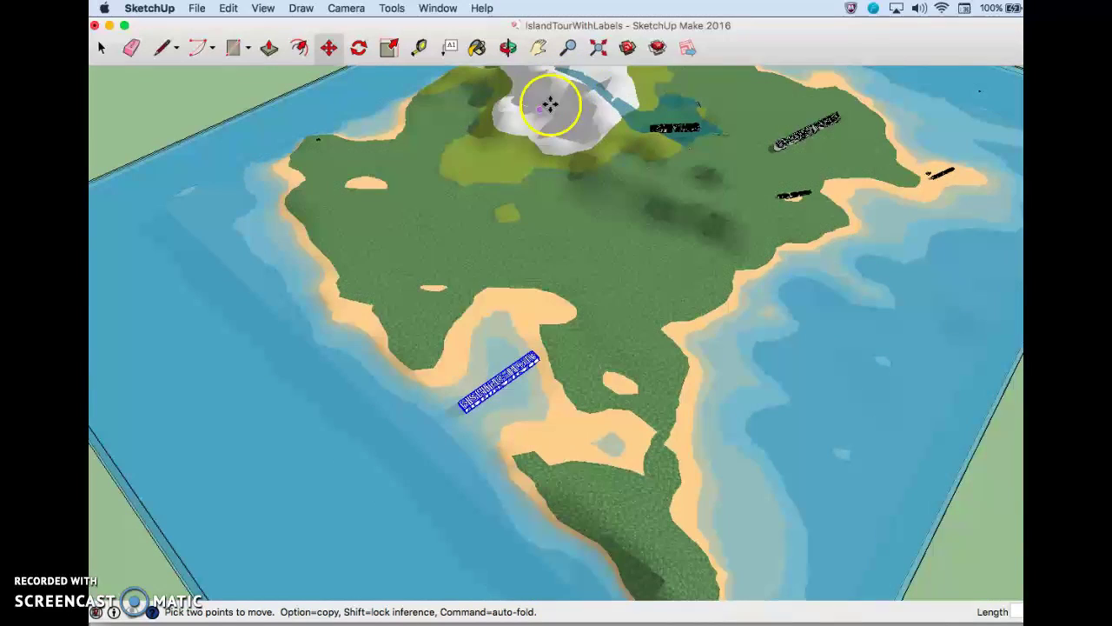
mouse_move(614, 86)
mouse_down()
mouse_move(586, 95)
mouse_move(625, 83)
mouse_up()
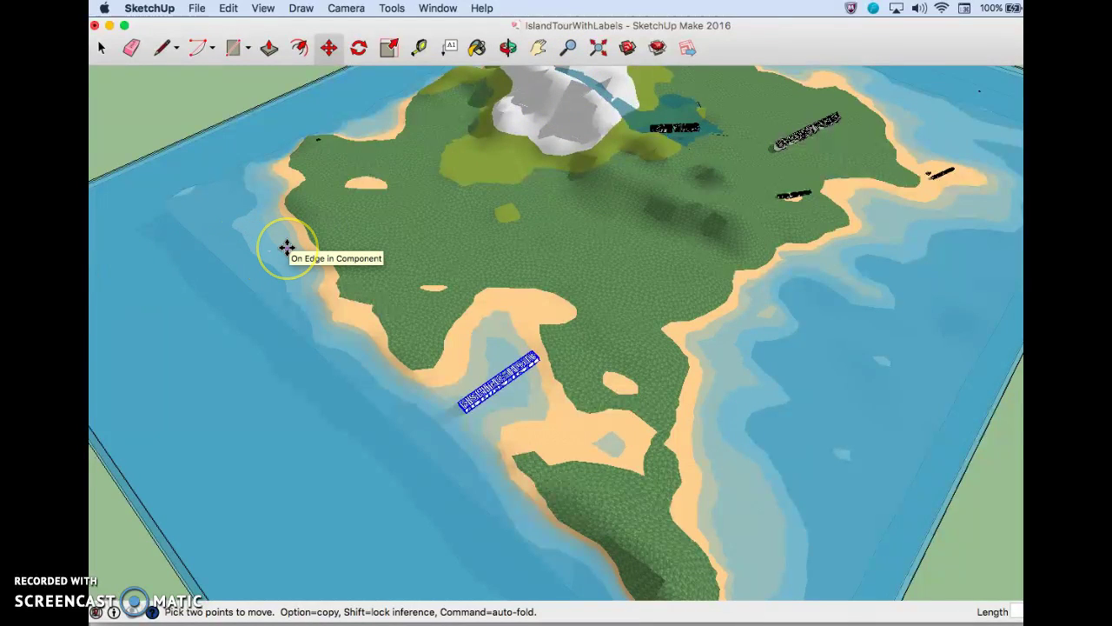
middle_drag(692, 271, 504, 280)
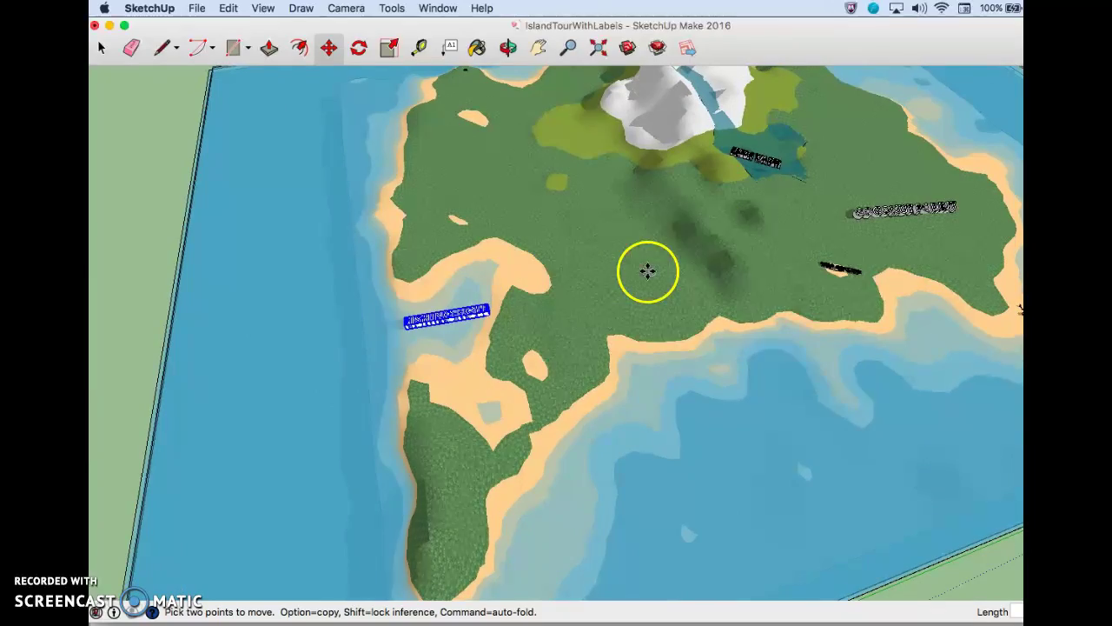
scroll(639, 243, up, 10)
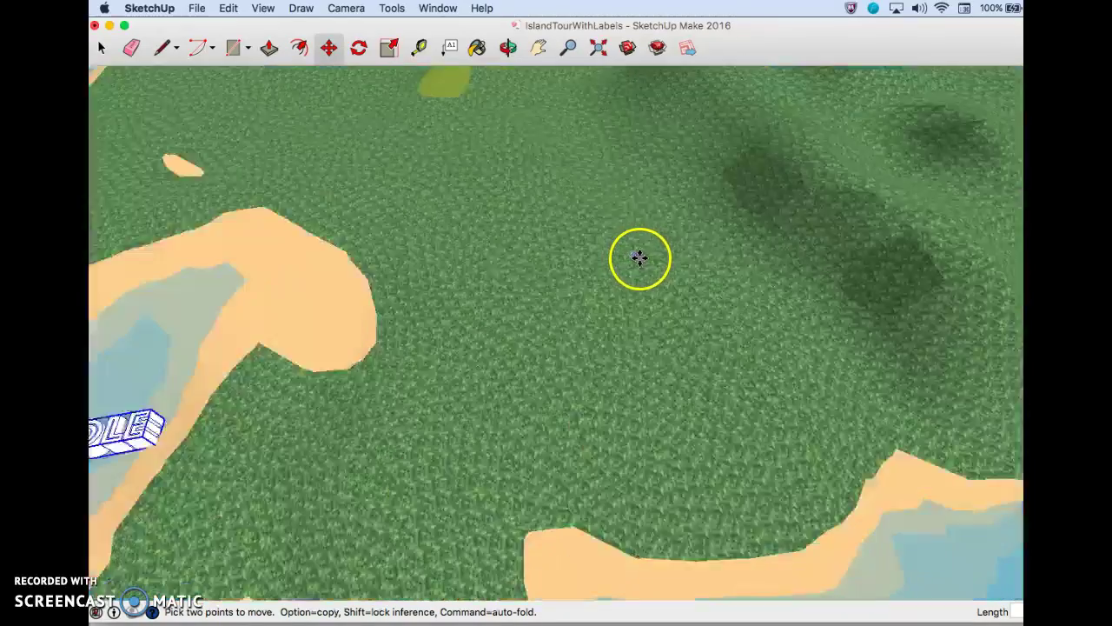
scroll(643, 259, up, 2)
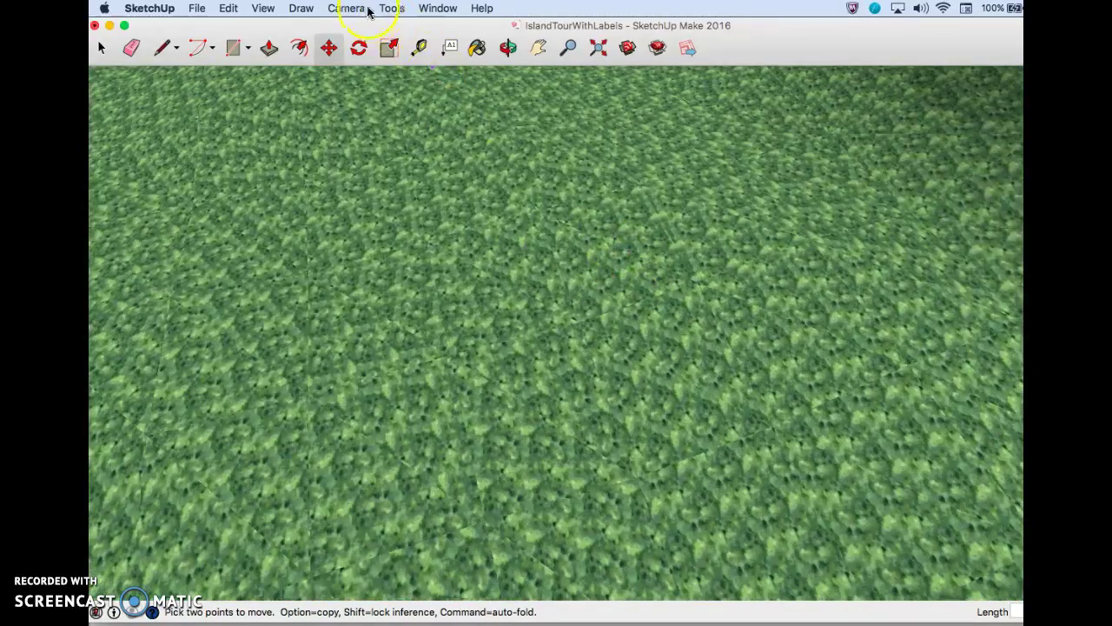
Set up a 'MY SHELTER' 3D text label with a 200' extrusion and start placing it.
click(323, 7)
mouse_move(392, 8)
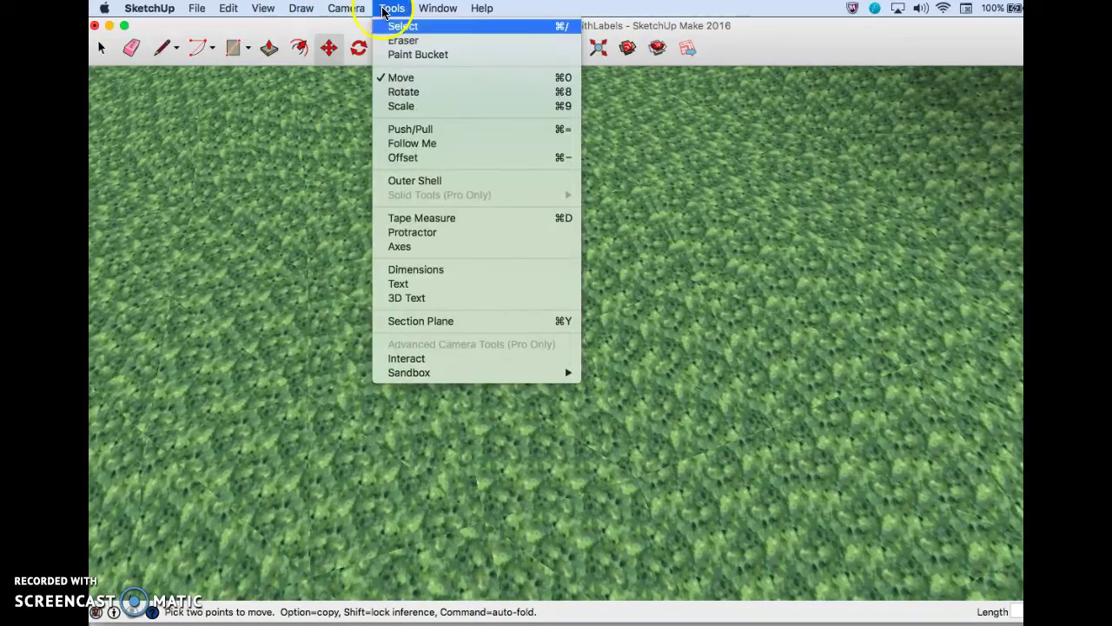
click(487, 302)
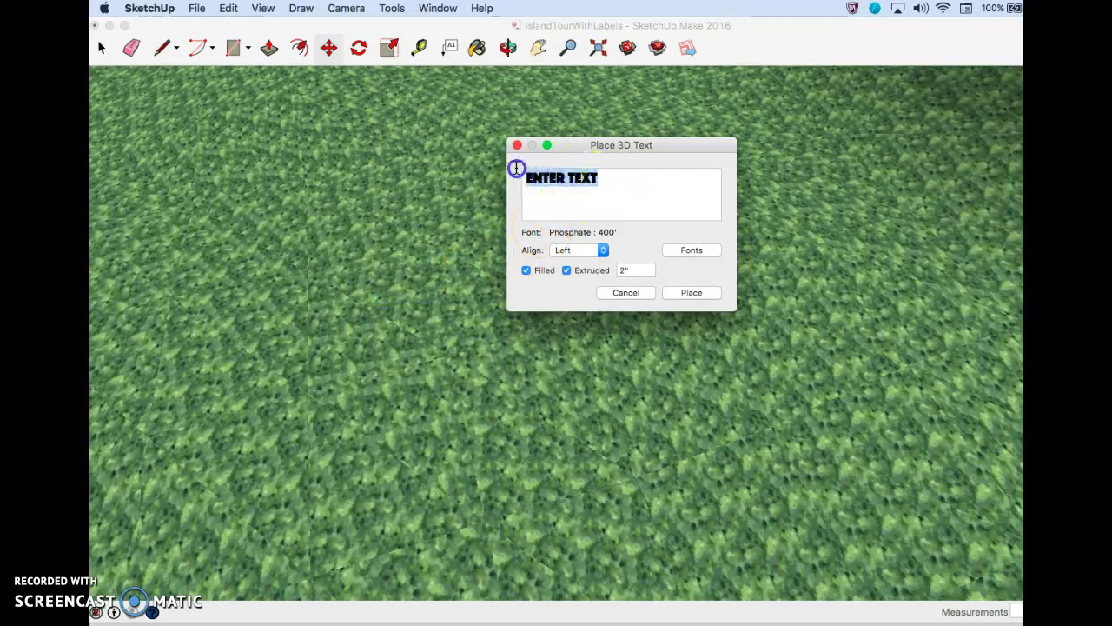
text(MY SHELTER)
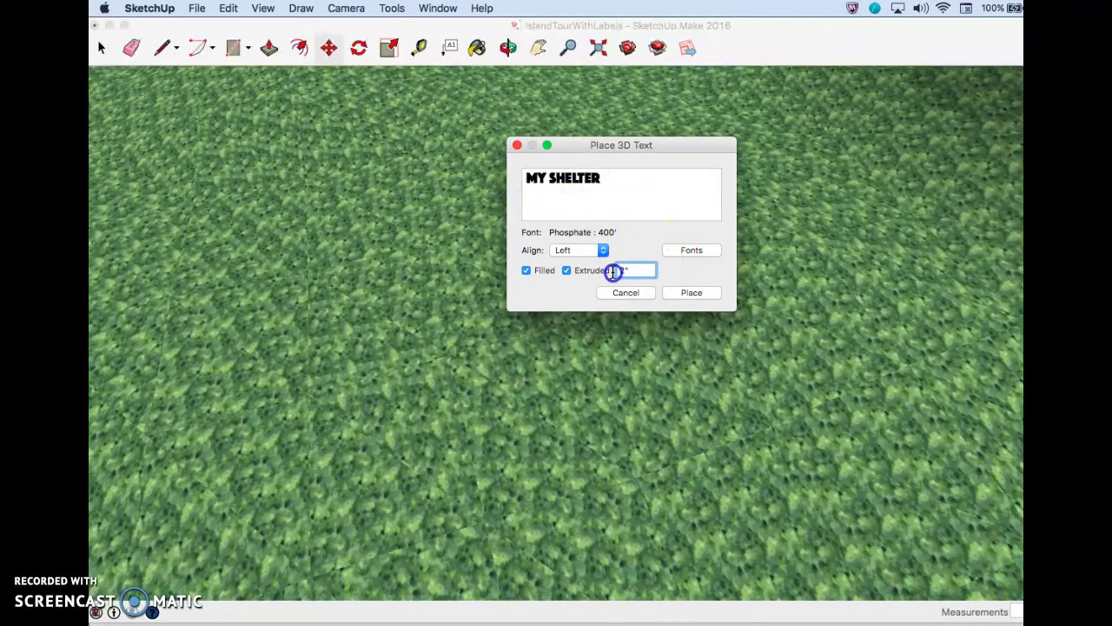
double_click(612, 270)
click(704, 251)
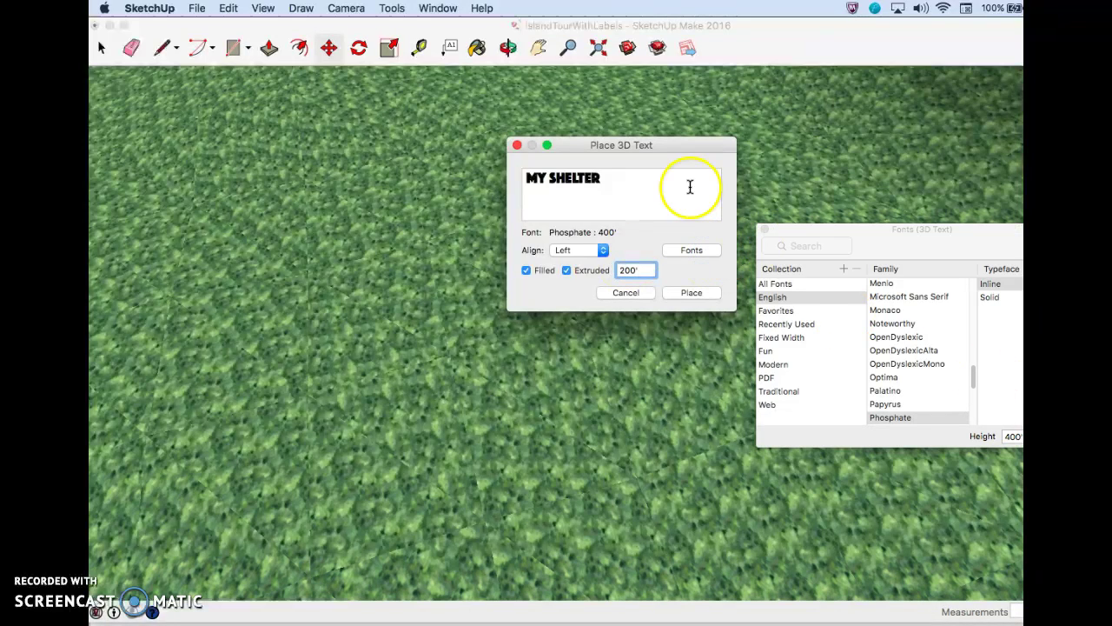
click(762, 229)
click(695, 293)
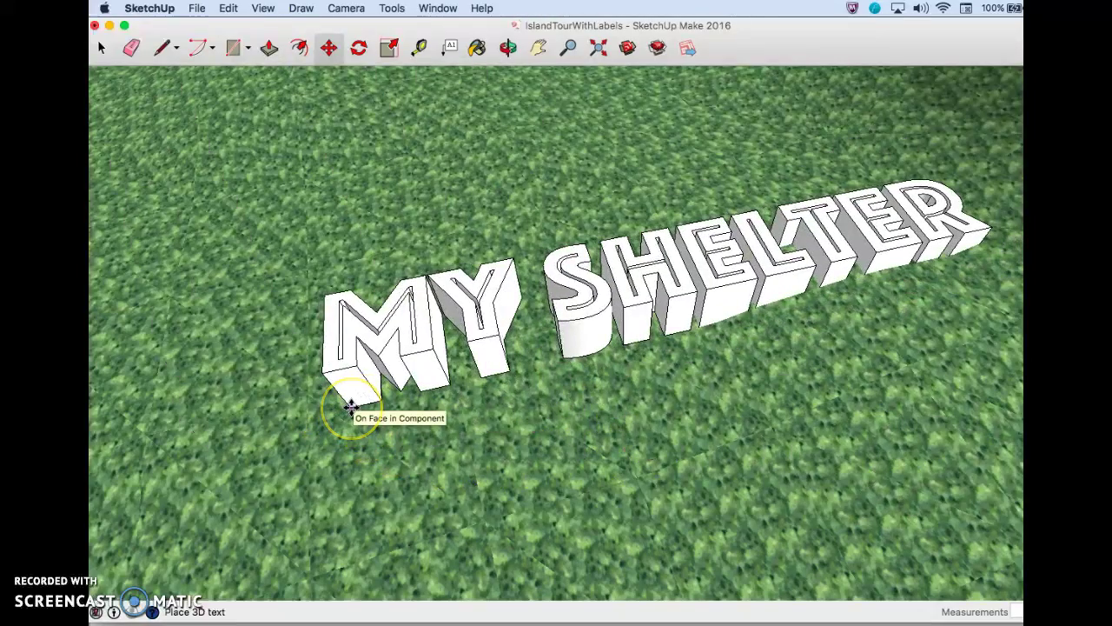
Drop the MY SHELTER label on the grass and zoom out to view the whole labelled island.
click(351, 408)
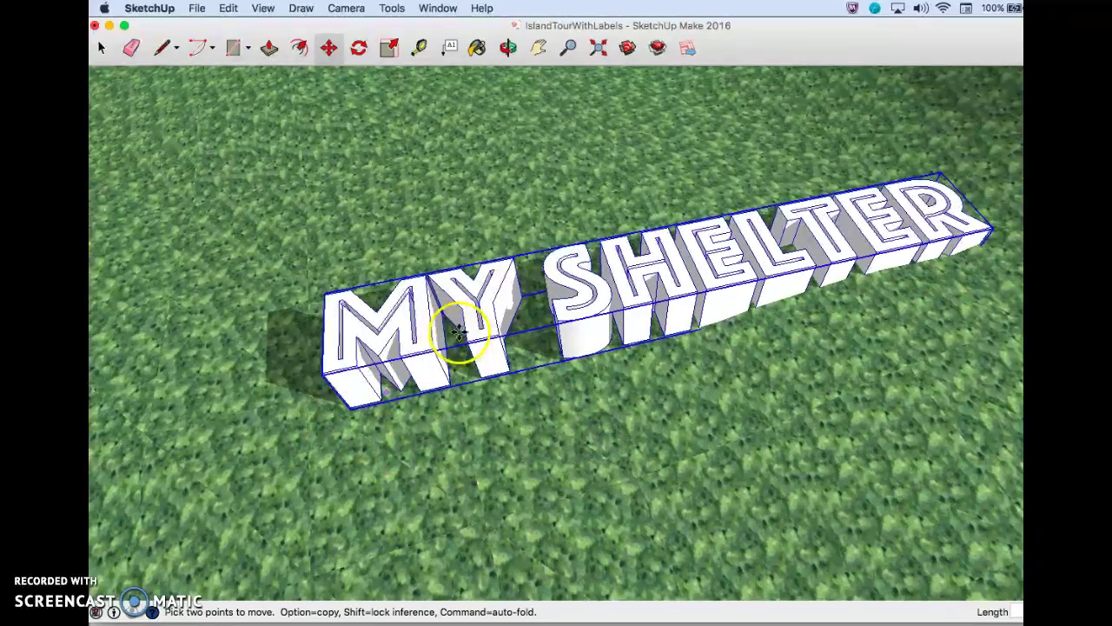
scroll(513, 287, down, 5)
scroll(515, 287, down, 10)
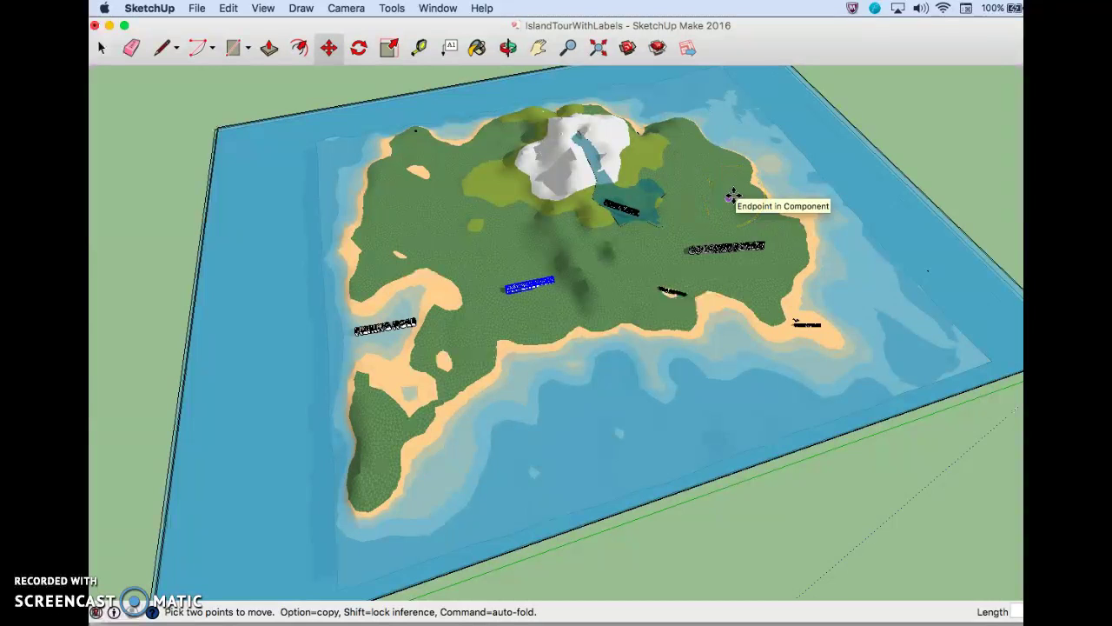
click(619, 265)
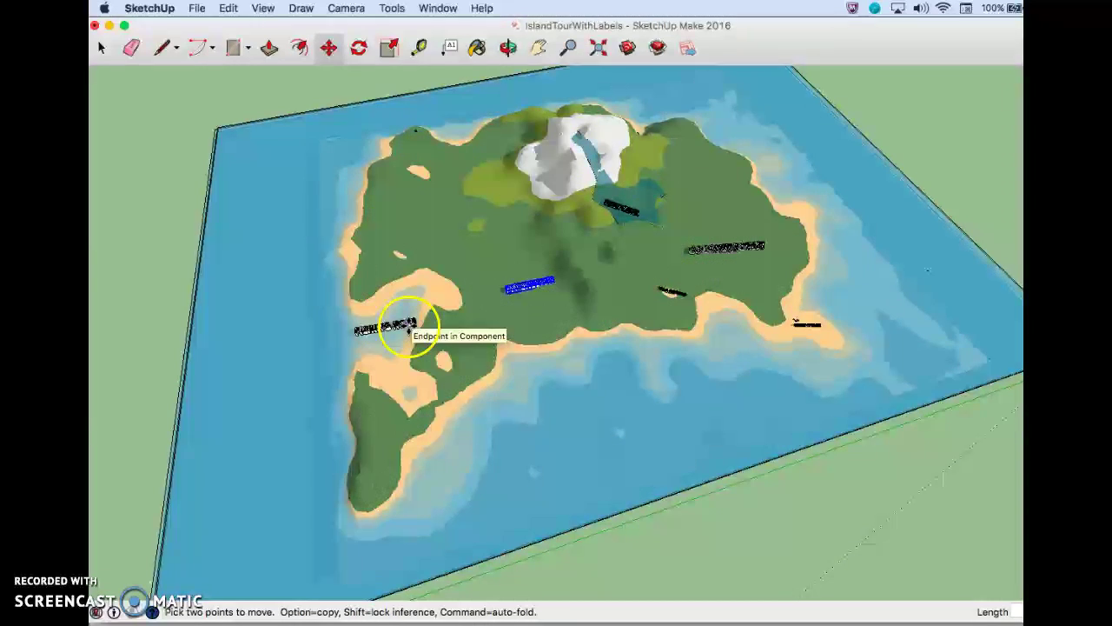
scroll(421, 387, up, 4)
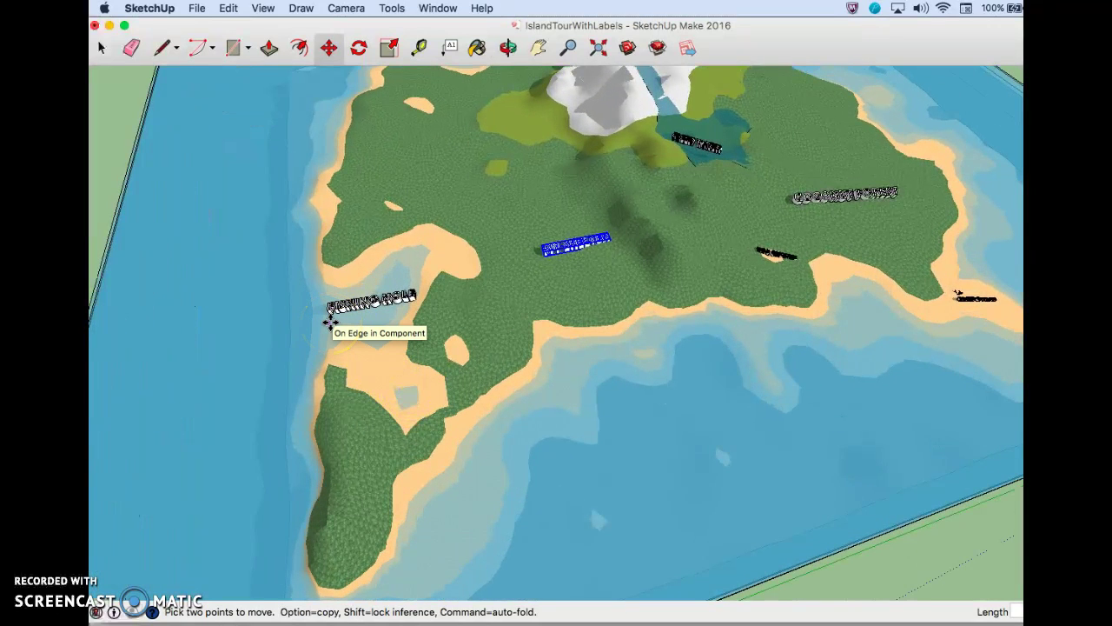
scroll(331, 323, down, 5)
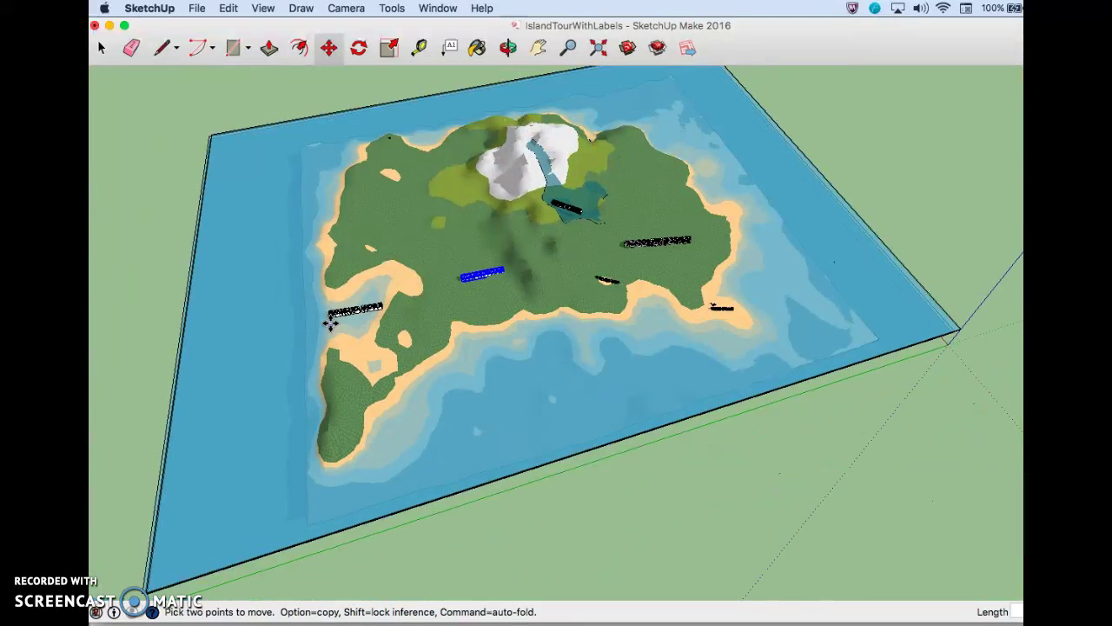
scroll(331, 324, up, 1)
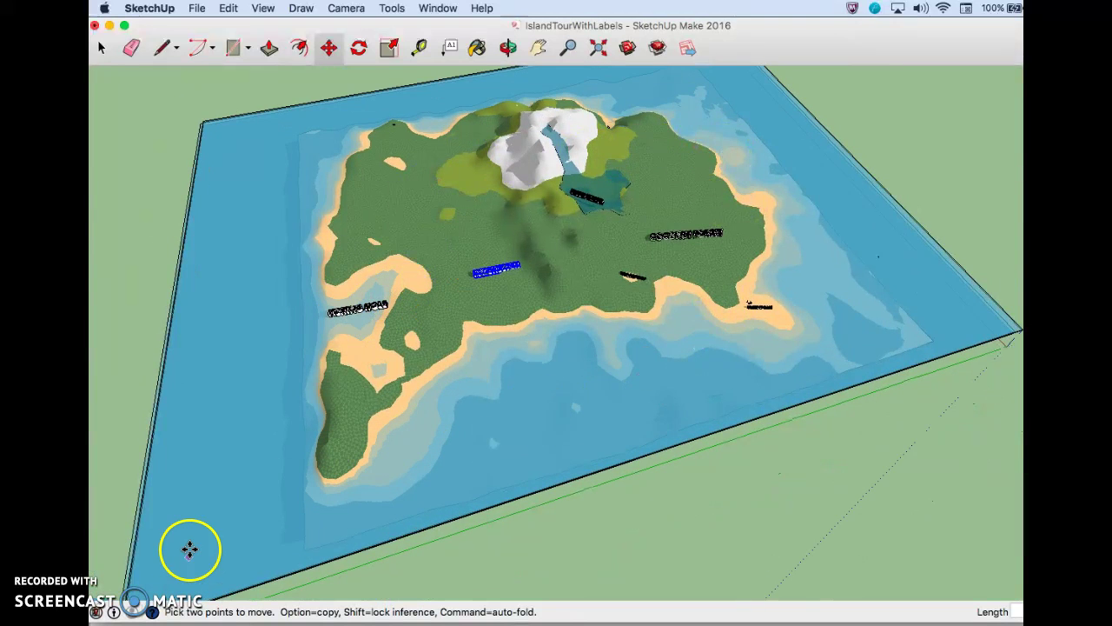
click(339, 443)
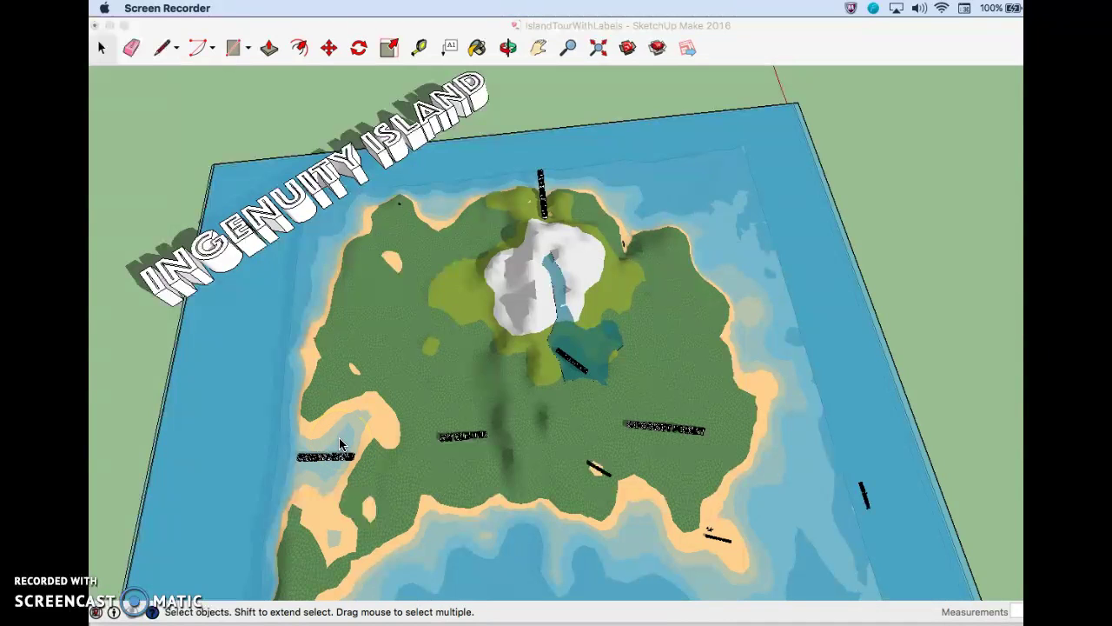
Save the whole-island overview as Scene 1 via View > Animation > Add Scene.
click(283, 437)
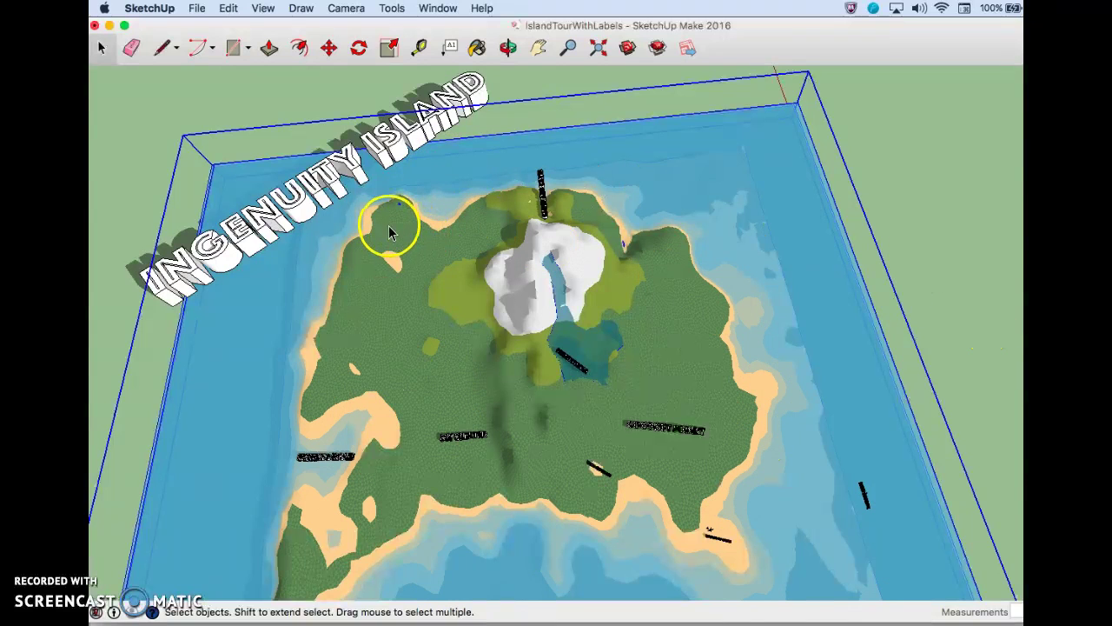
click(259, 9)
mouse_move(310, 232)
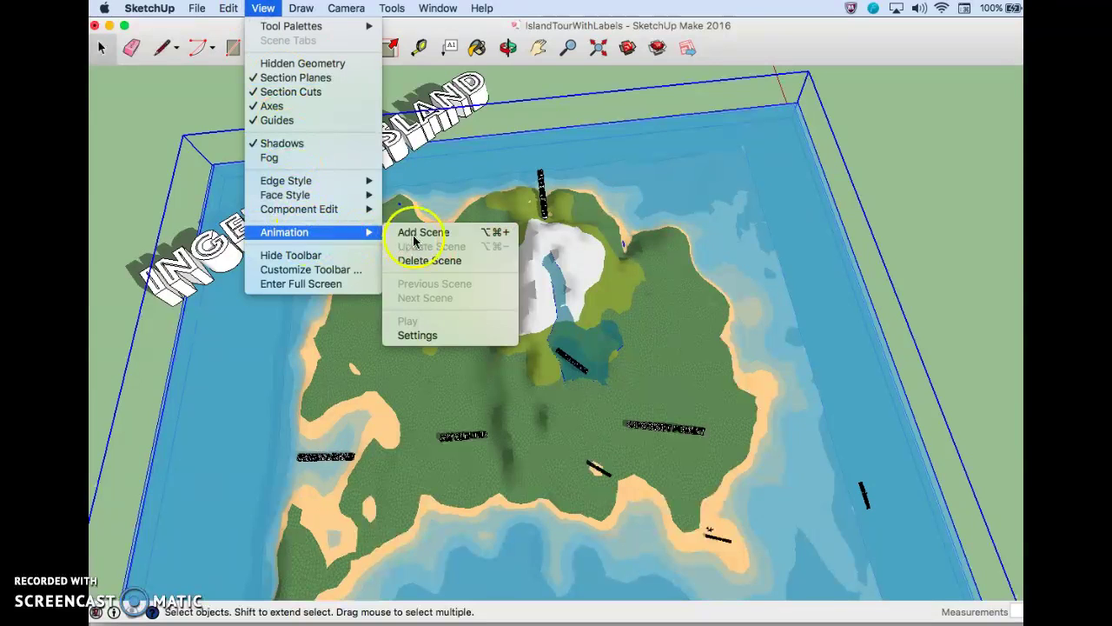
click(417, 234)
click(569, 415)
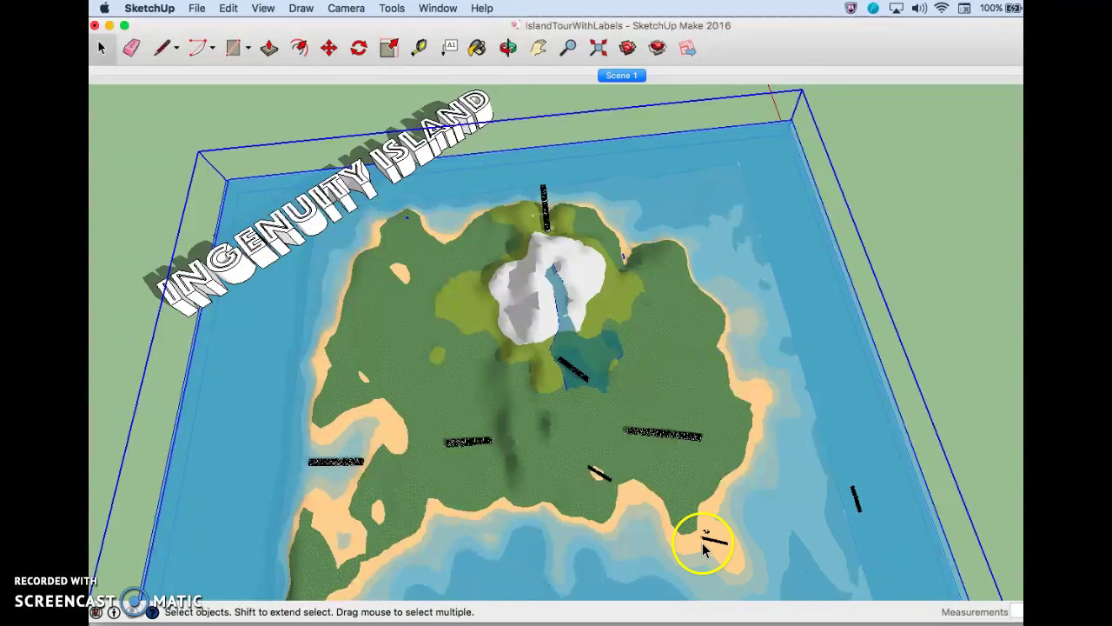
Zoom in and pan to center the WASHED UP PLANE label.
scroll(706, 544, up, 10)
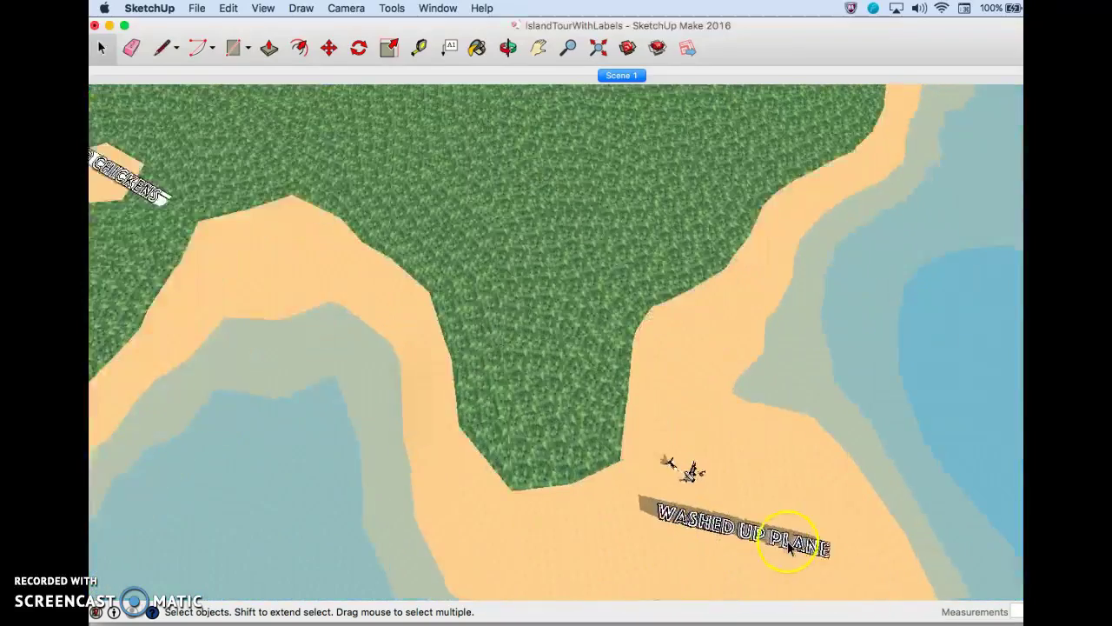
scroll(789, 546, up, 6)
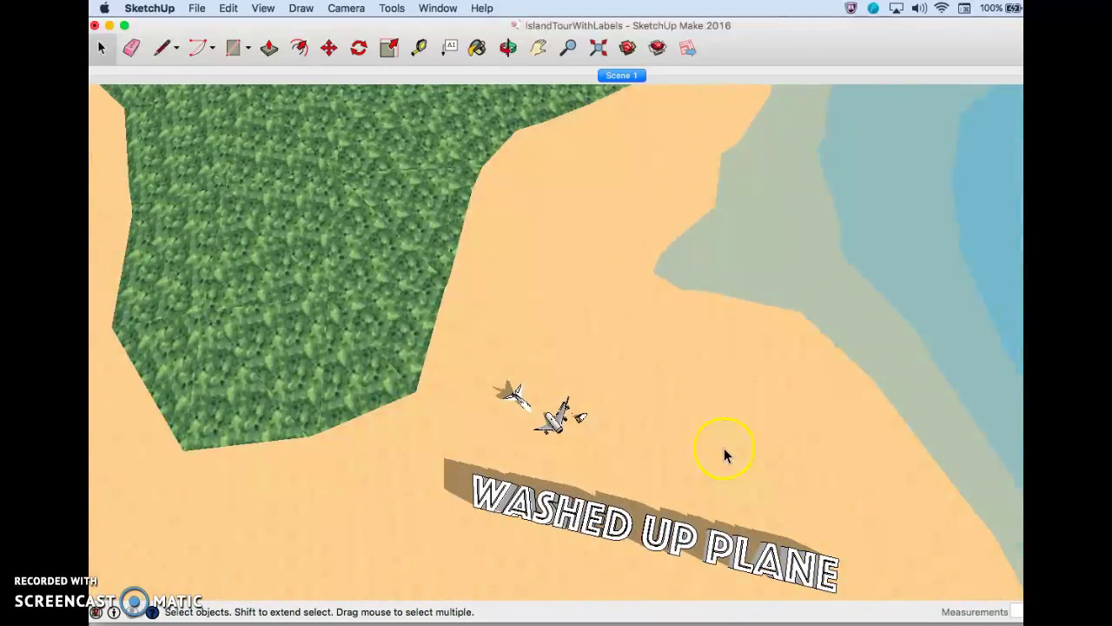
shift+middle_drag(725, 450, 698, 383)
scroll(698, 383, up, 3)
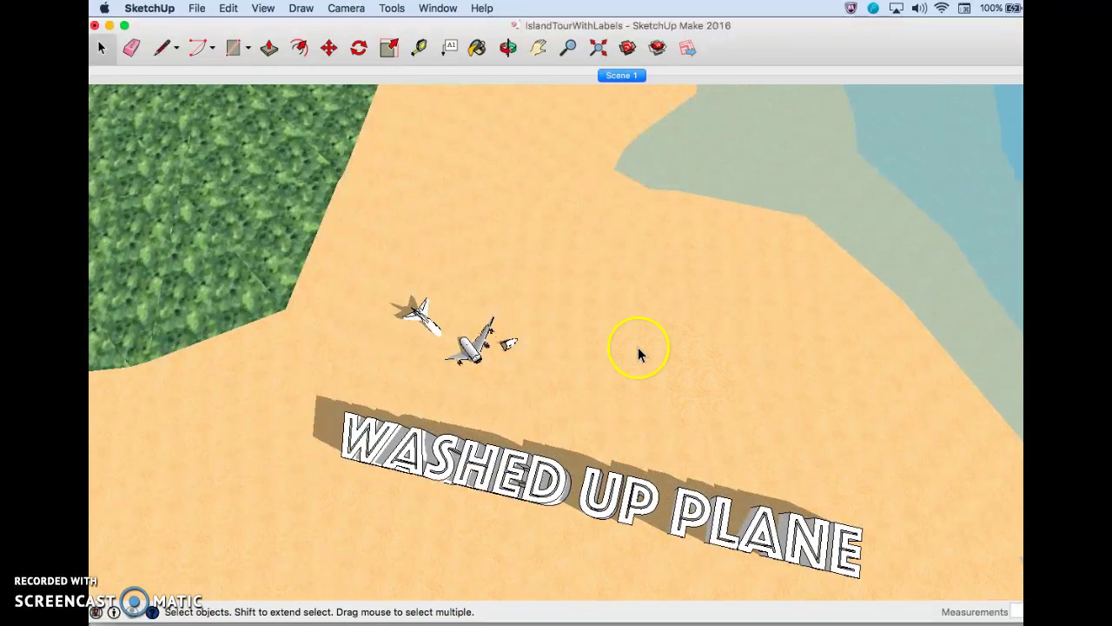
Save the WASHED UP PLANE close-up as Scene 2.
click(261, 8)
mouse_move(298, 232)
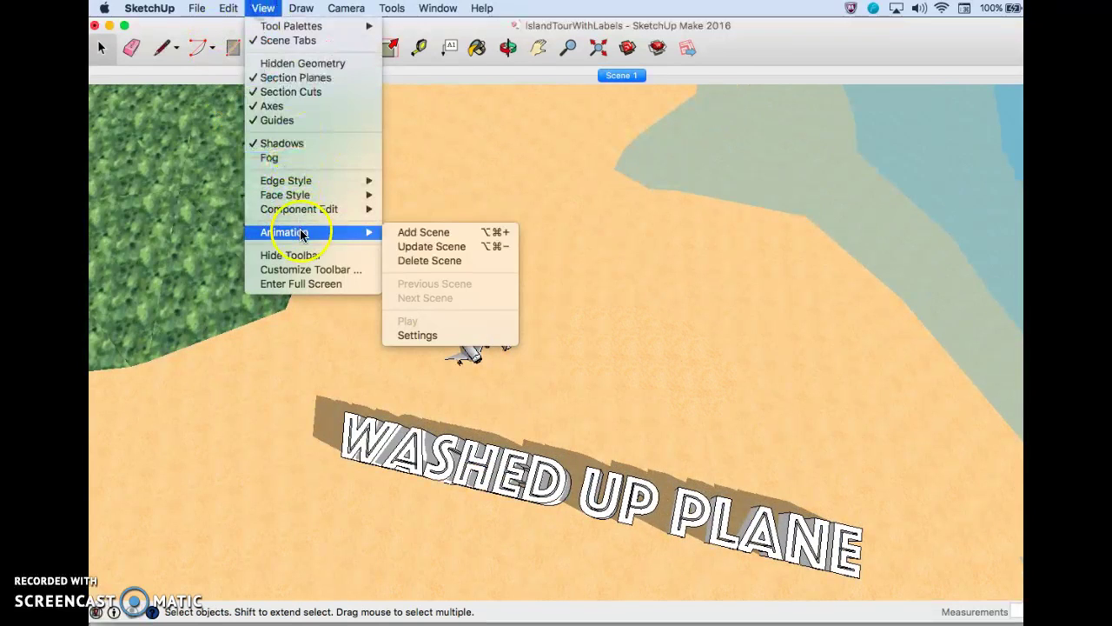
click(411, 233)
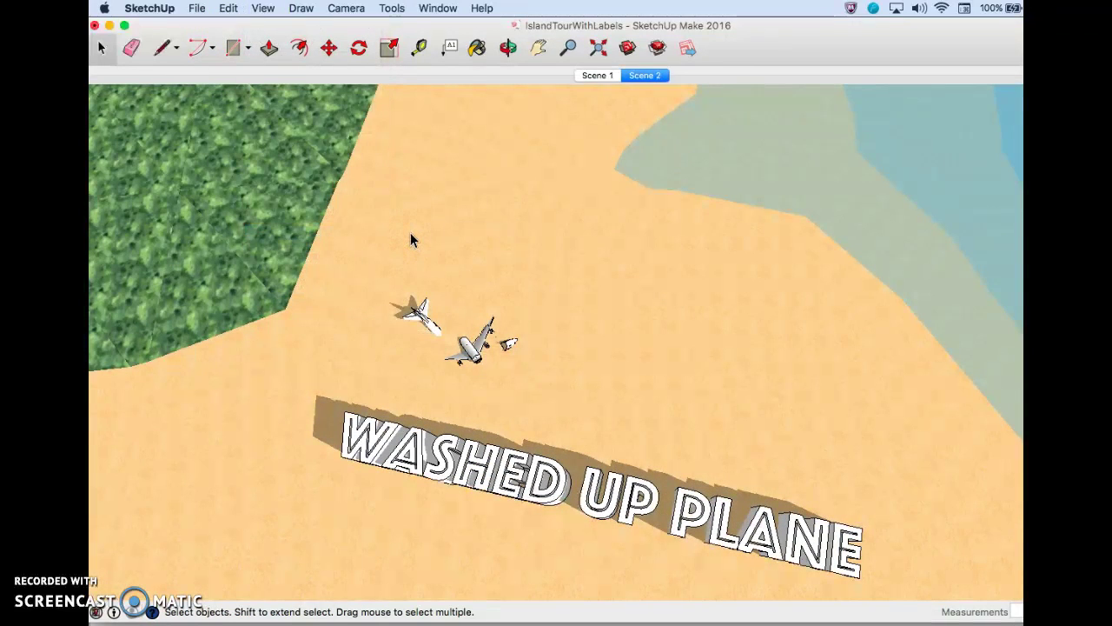
Orbit toward the COCONUT FOREST shoreline and save it as Scene 3.
scroll(410, 232, down, 5)
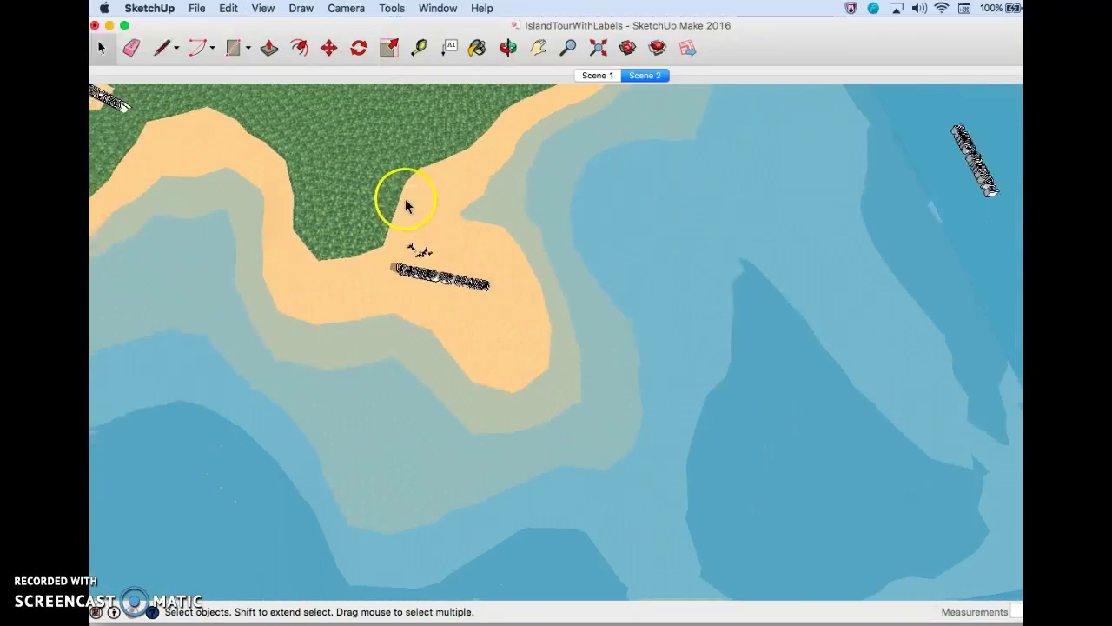
middle_drag(405, 186, 688, 389)
click(265, 8)
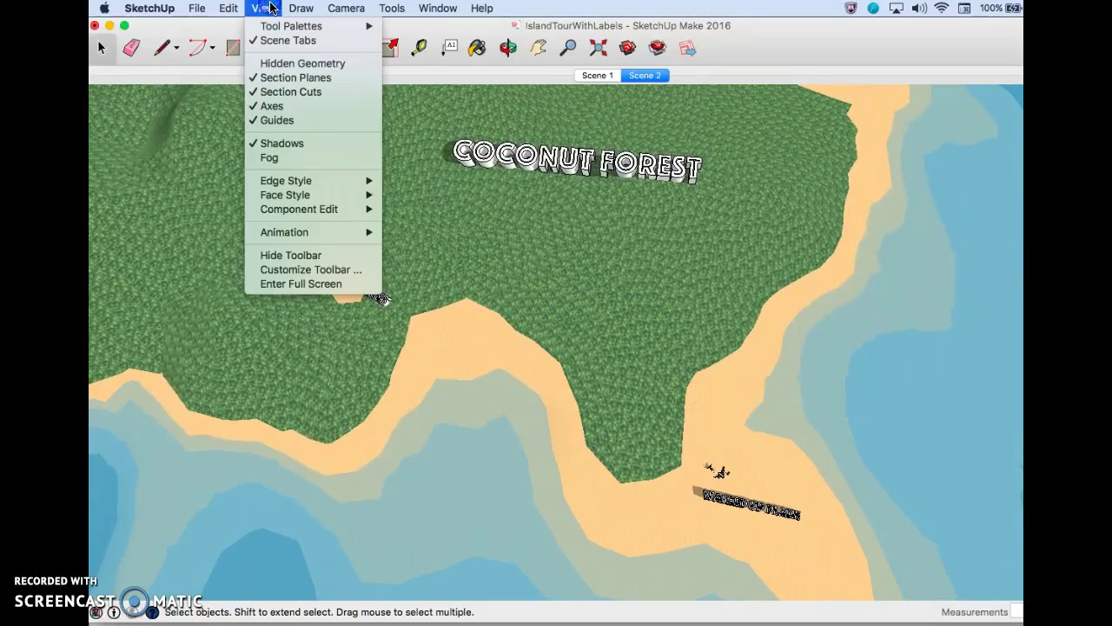
mouse_move(326, 232)
click(405, 230)
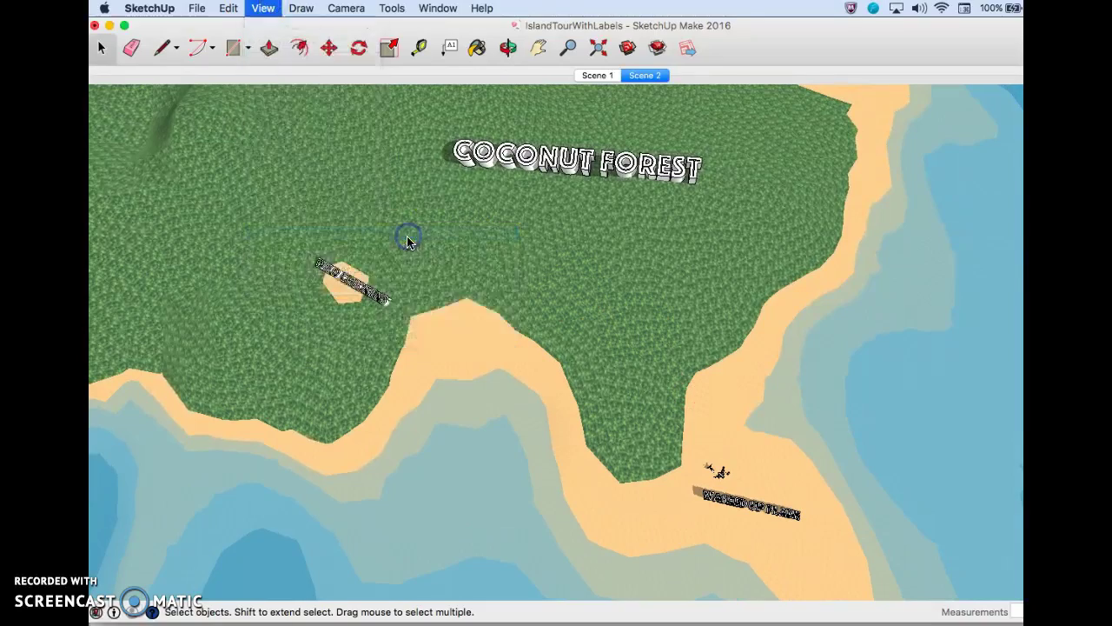
Zoom in on WILD CHICKENS and save that close-up as Scene 4.
scroll(327, 278, up, 10)
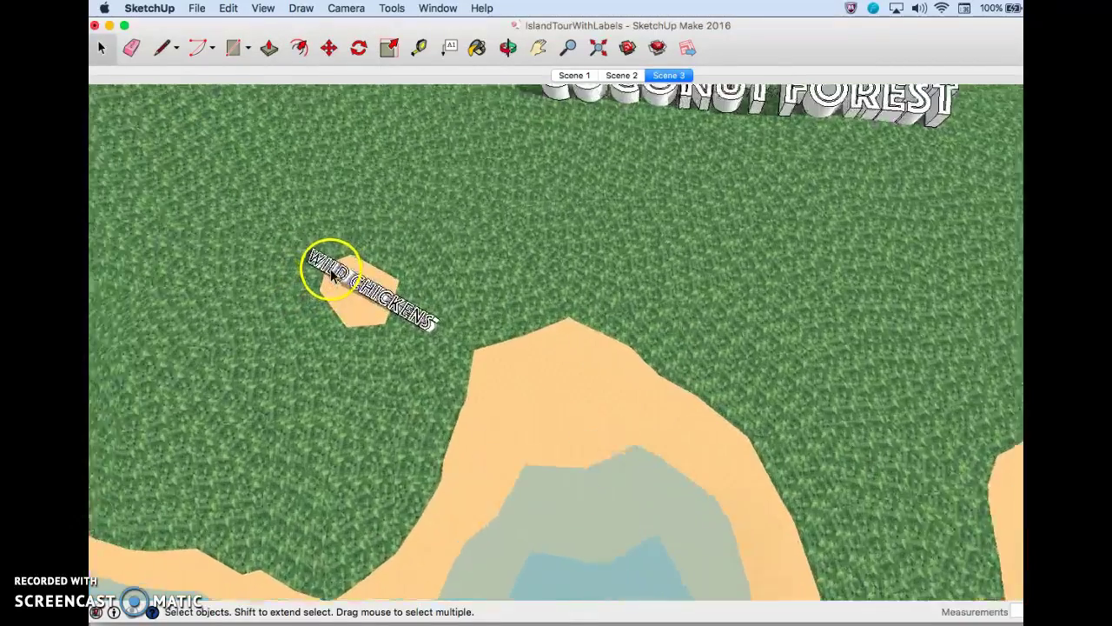
scroll(341, 278, up, 3)
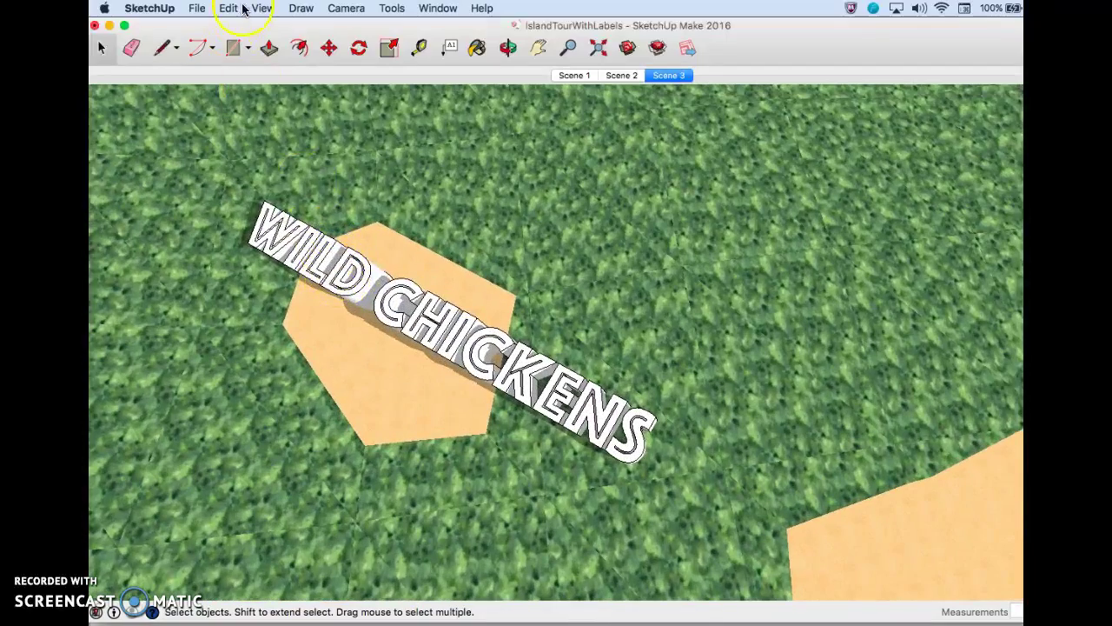
click(265, 7)
mouse_move(283, 232)
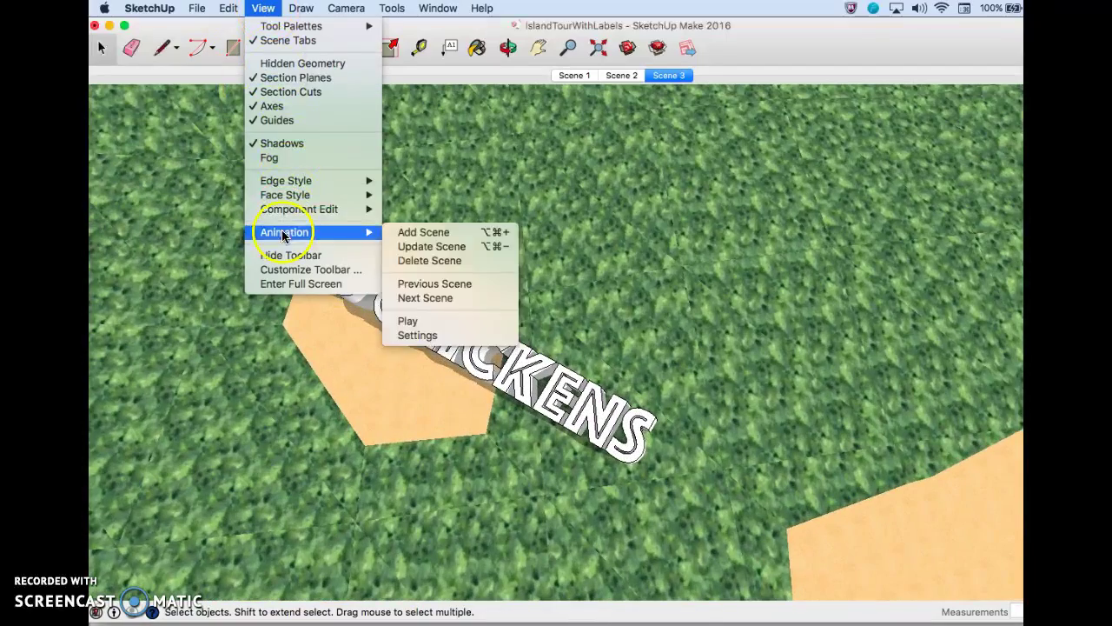
click(405, 230)
Tilt the view to show COCONUT FOREST and shoreline, then save as Scene 5.
scroll(713, 226, down, 5)
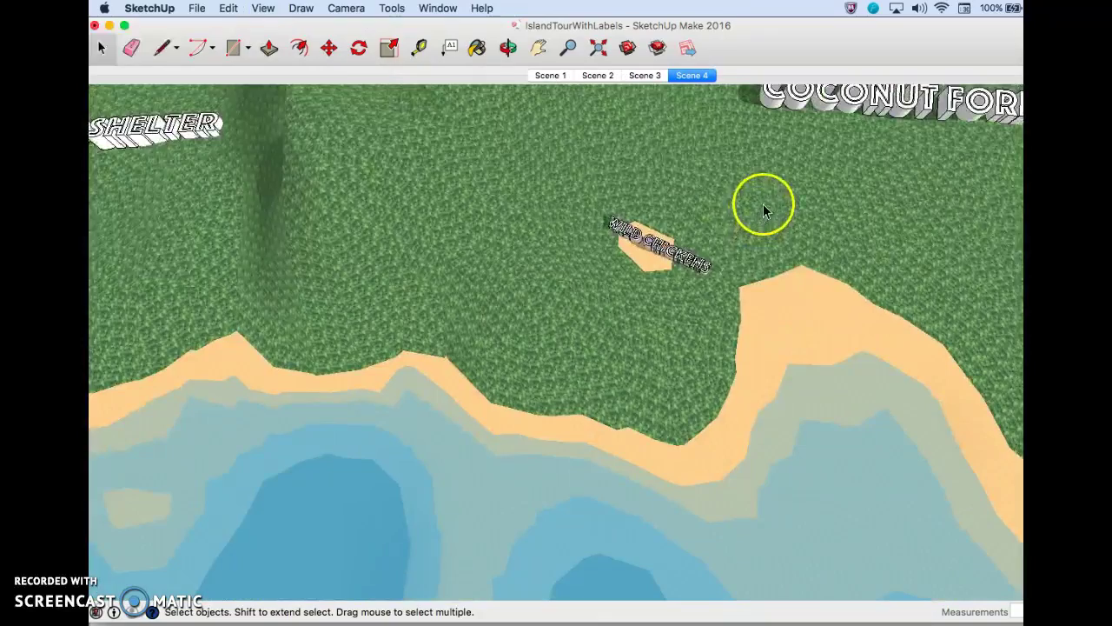
key(o)
drag(736, 232, 713, 331)
key(space)
click(263, 8)
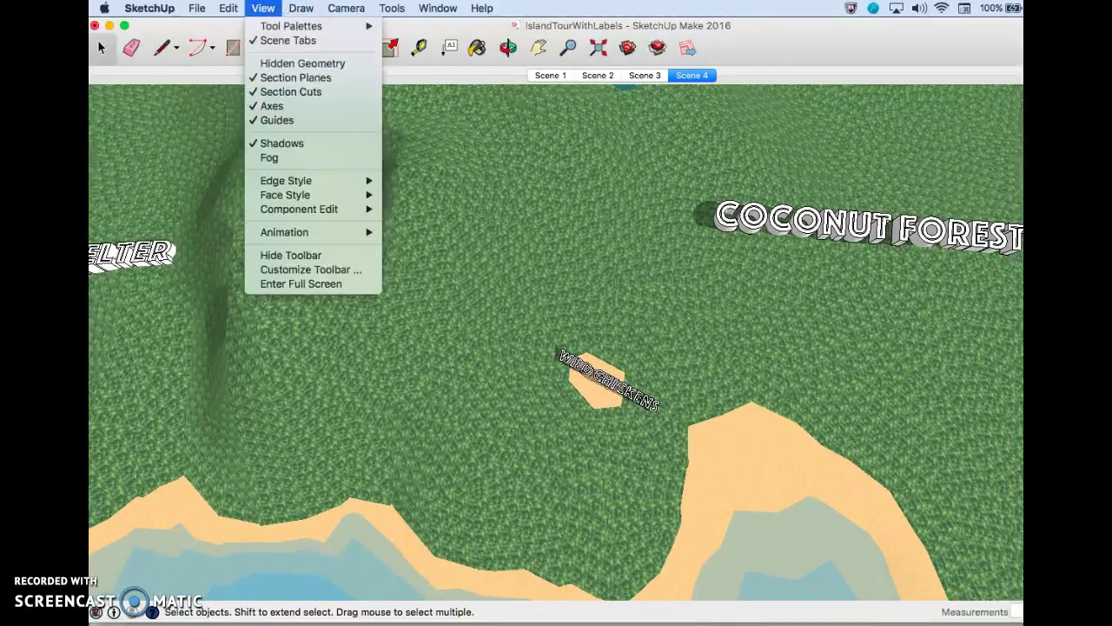
mouse_move(298, 231)
click(410, 230)
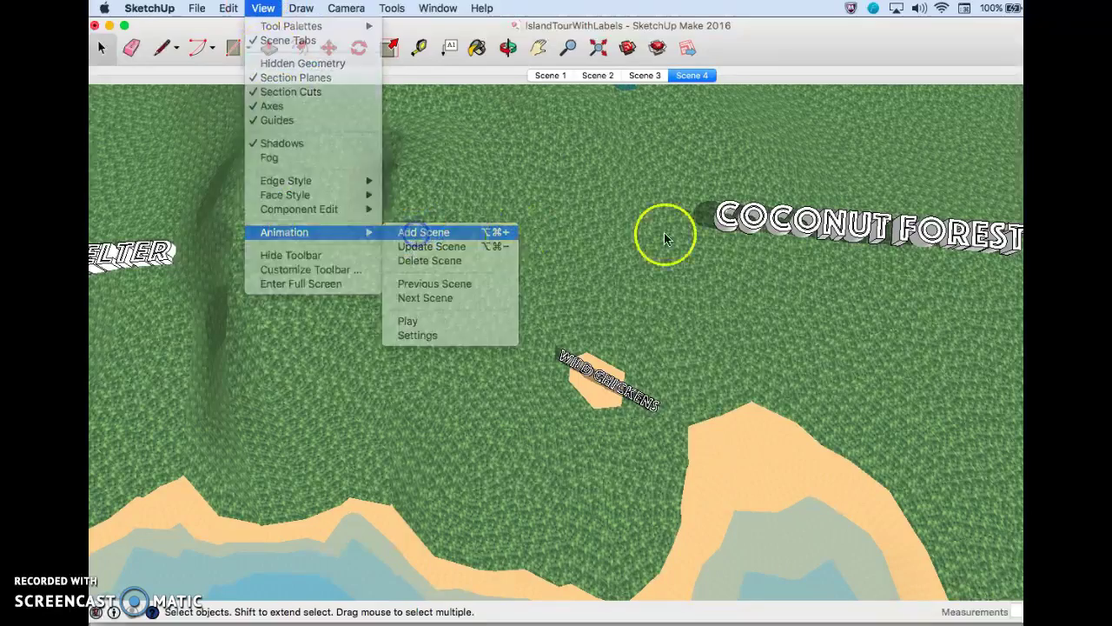
Orbit to face the COCONUT FOREST label and save the close-up as Scene 6.
scroll(917, 209, up, 5)
middle_drag(912, 209, 678, 239)
click(263, 8)
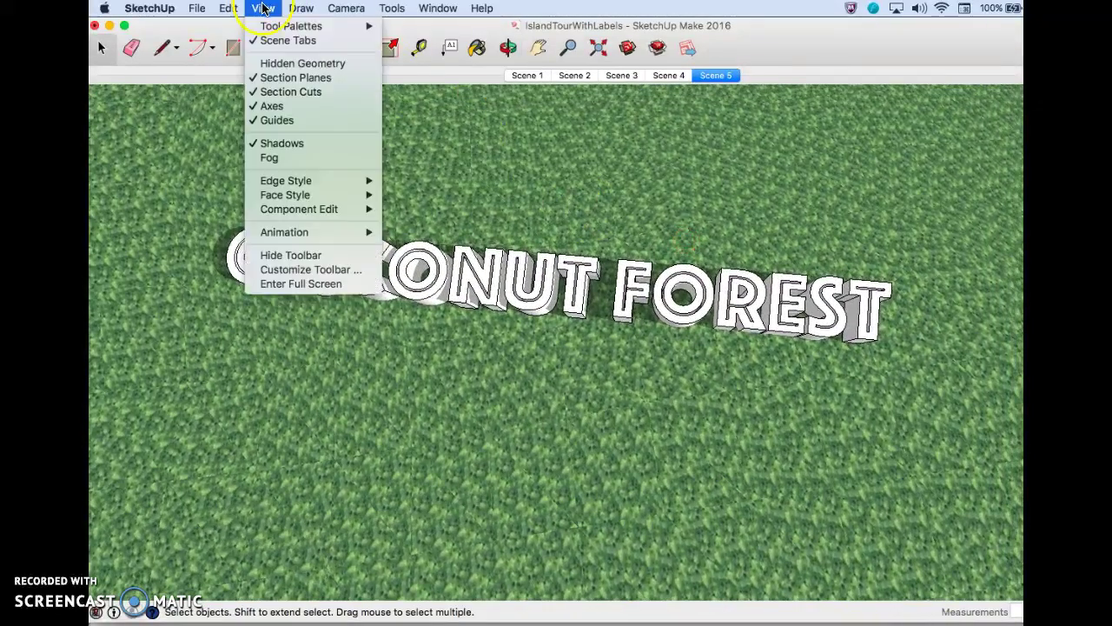
mouse_move(352, 231)
click(408, 228)
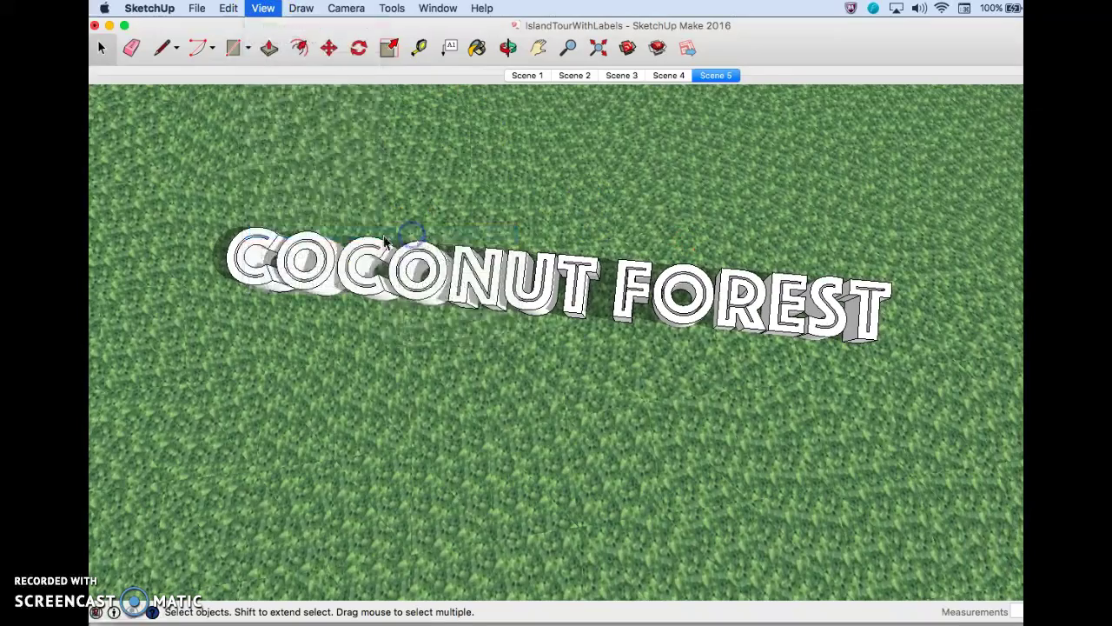
Frame a closer view of MY SHELTER and save it as Scene 7.
scroll(357, 256, down, 3)
scroll(356, 256, down, 5)
middle_drag(336, 255, 726, 236)
scroll(384, 265, up, 2)
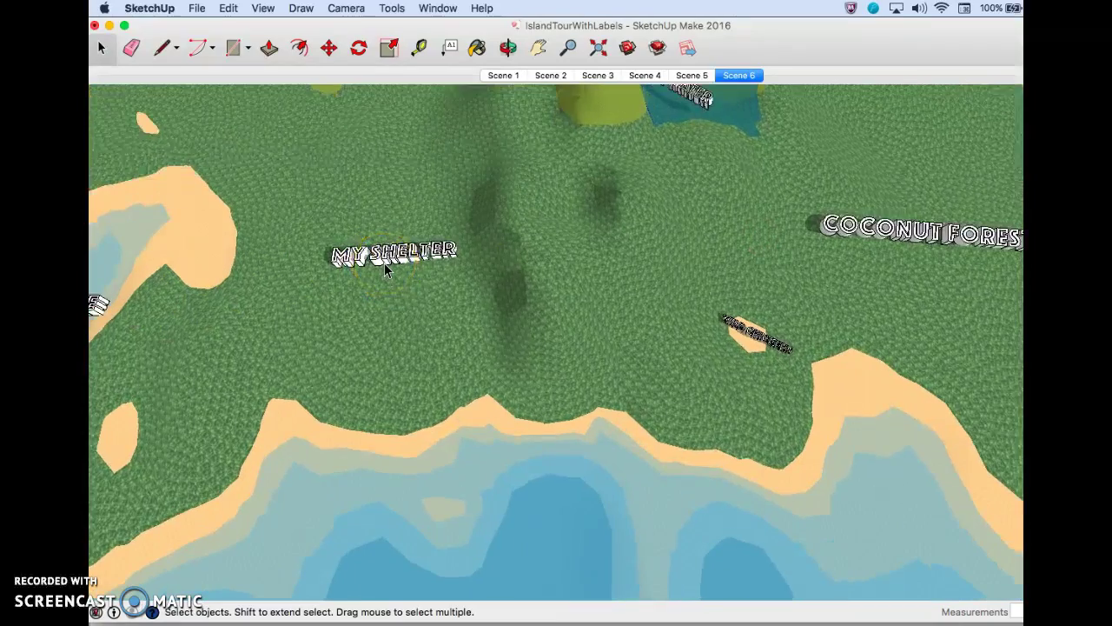
scroll(387, 272, down, 1)
scroll(373, 262, up, 3)
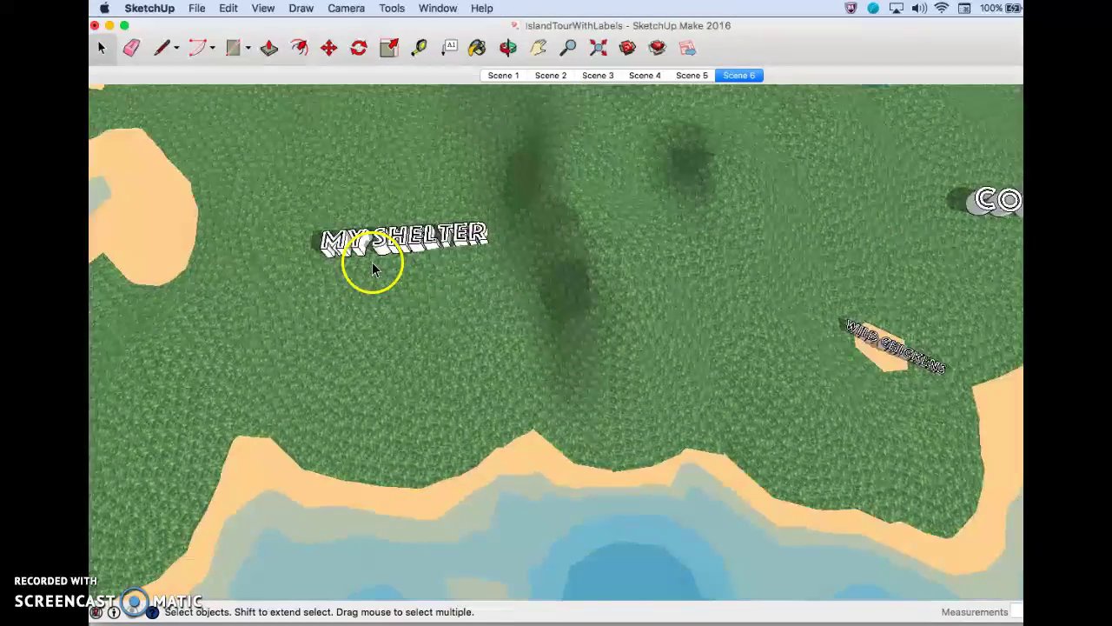
click(301, 8)
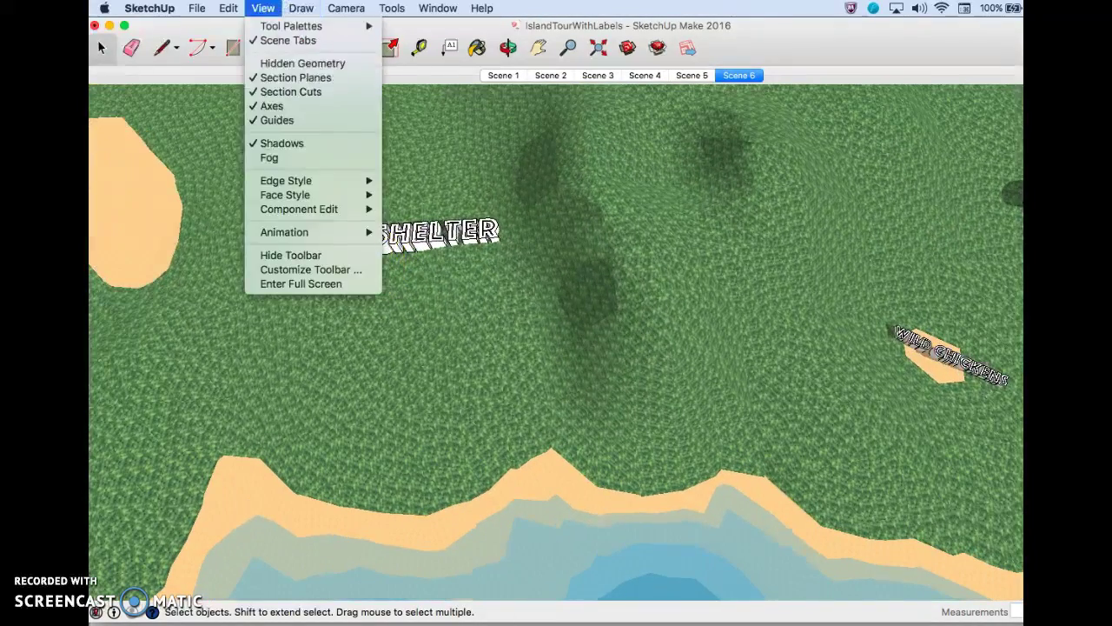
mouse_move(264, 8)
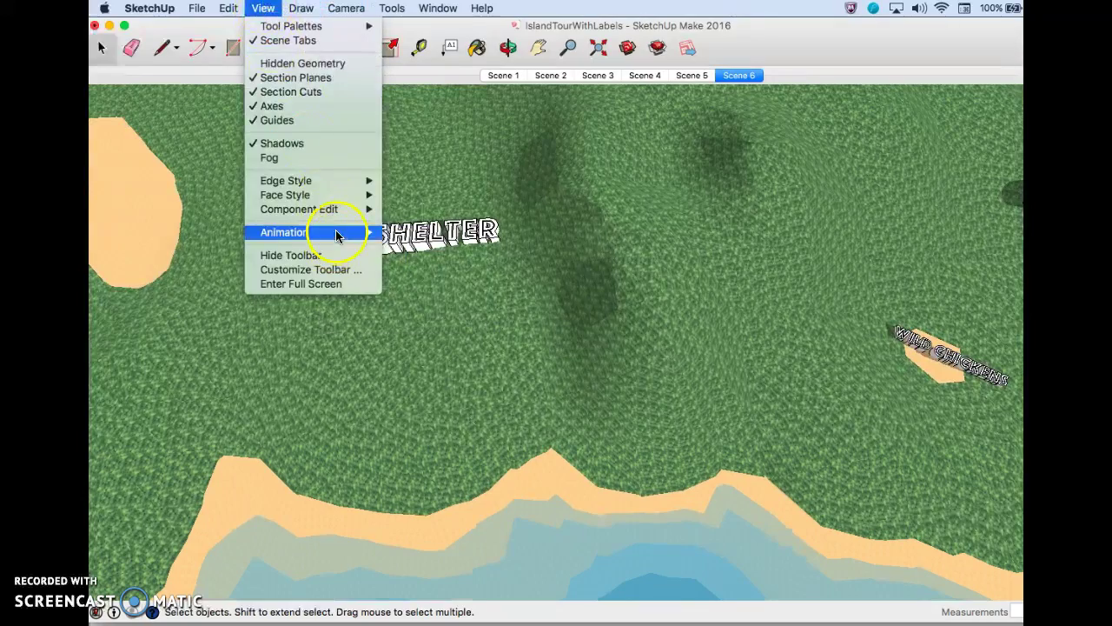
mouse_move(360, 232)
click(430, 231)
Orbit to frame FISHING HOLE and save it as Scene 8.
middle_drag(292, 323, 801, 290)
middle_drag(634, 339, 641, 293)
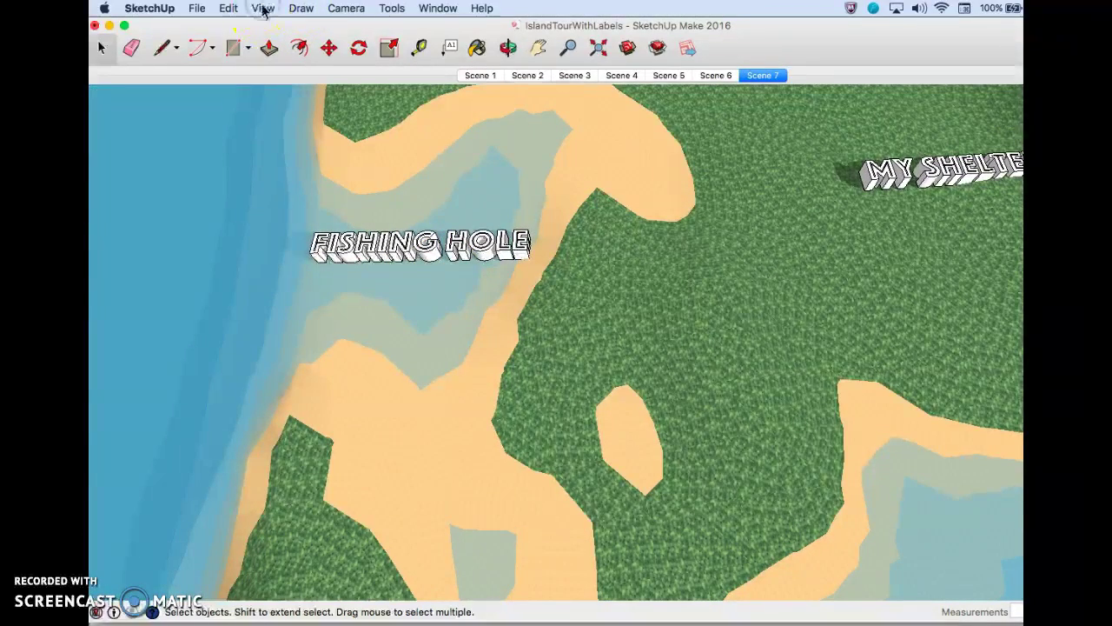
click(263, 9)
mouse_move(322, 235)
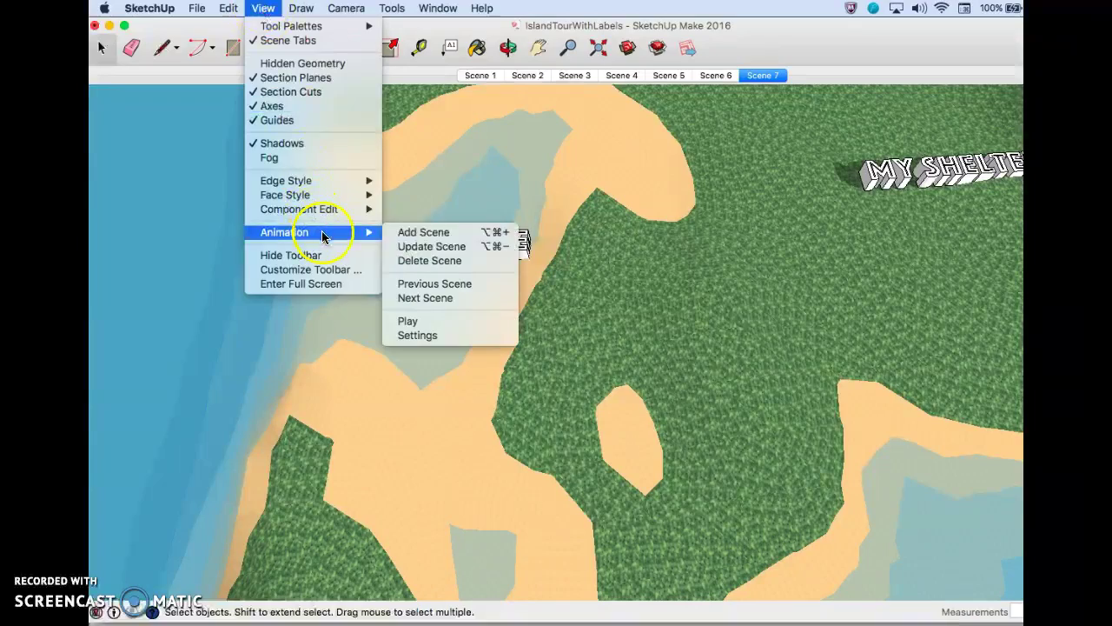
click(409, 232)
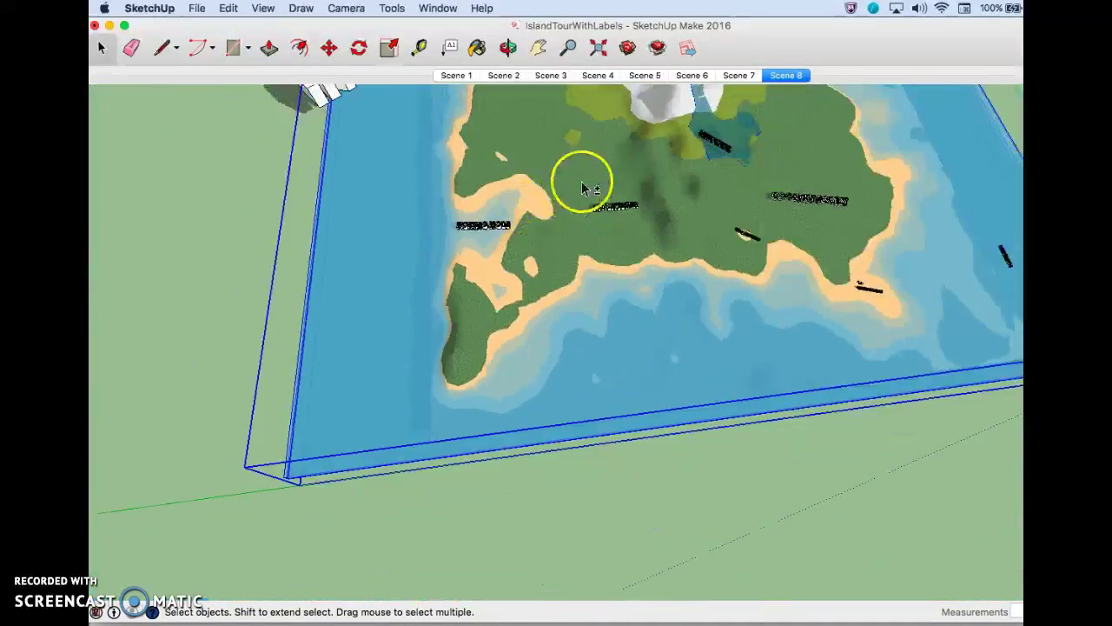
Orbit and zoom to the Fresh Water pond and save it as Scene 9.
middle_drag(584, 189, 521, 298)
scroll(596, 244, up, 3)
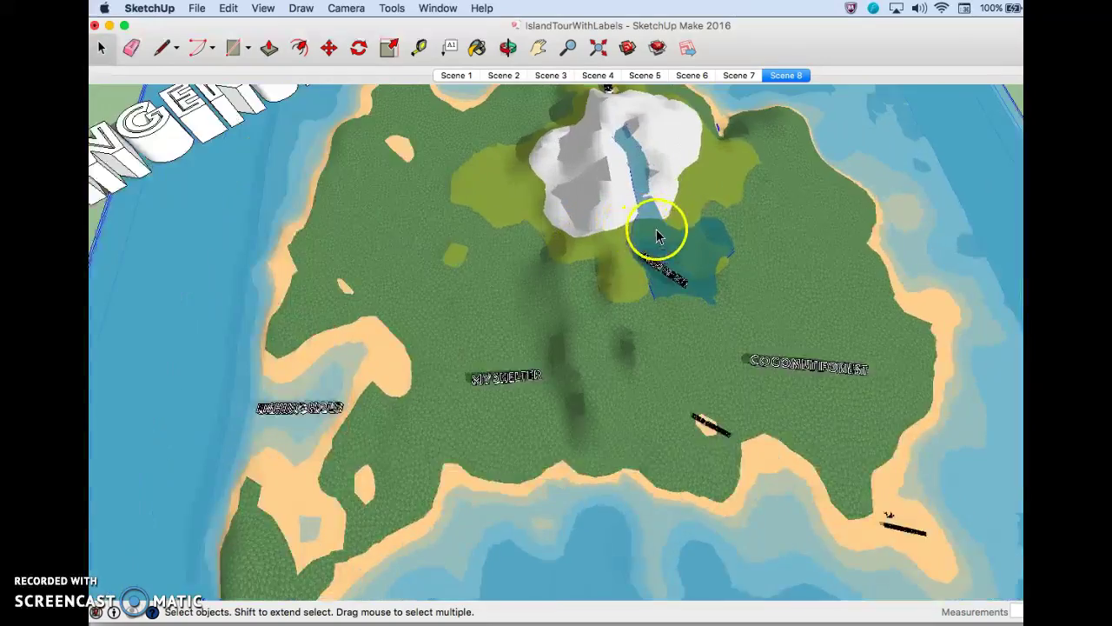
scroll(699, 252, up, 6)
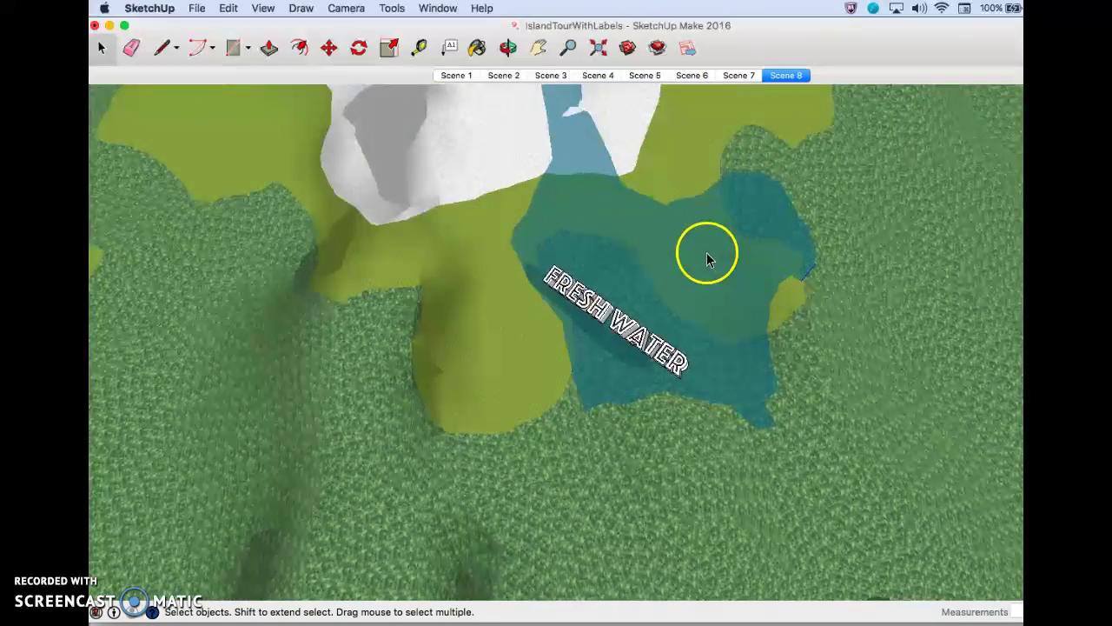
scroll(707, 259, up, 2)
click(262, 8)
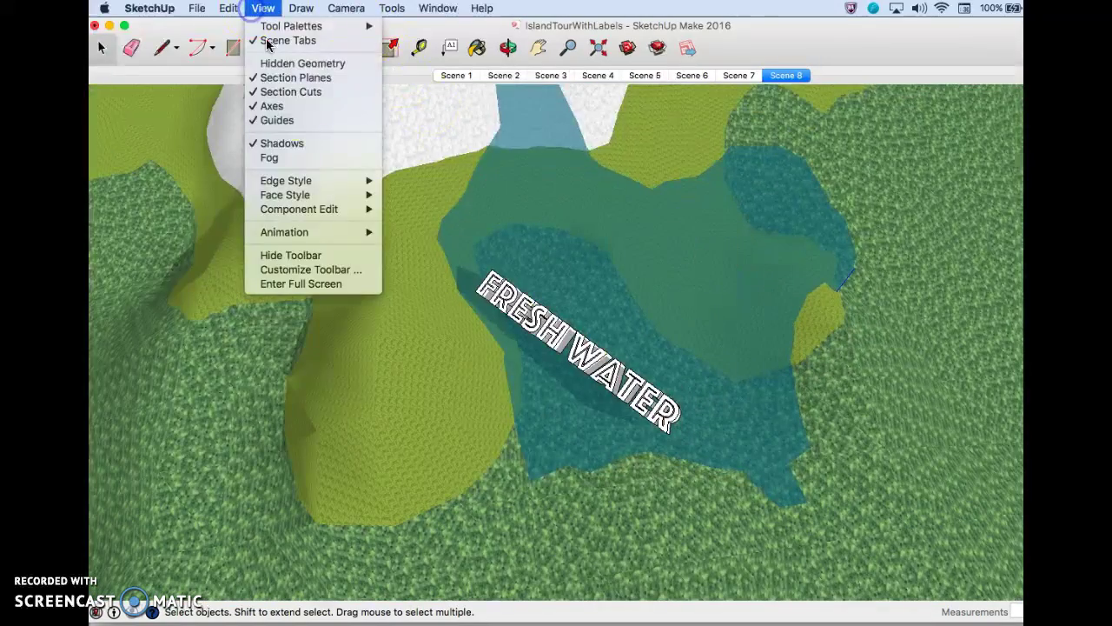
mouse_move(347, 235)
click(423, 232)
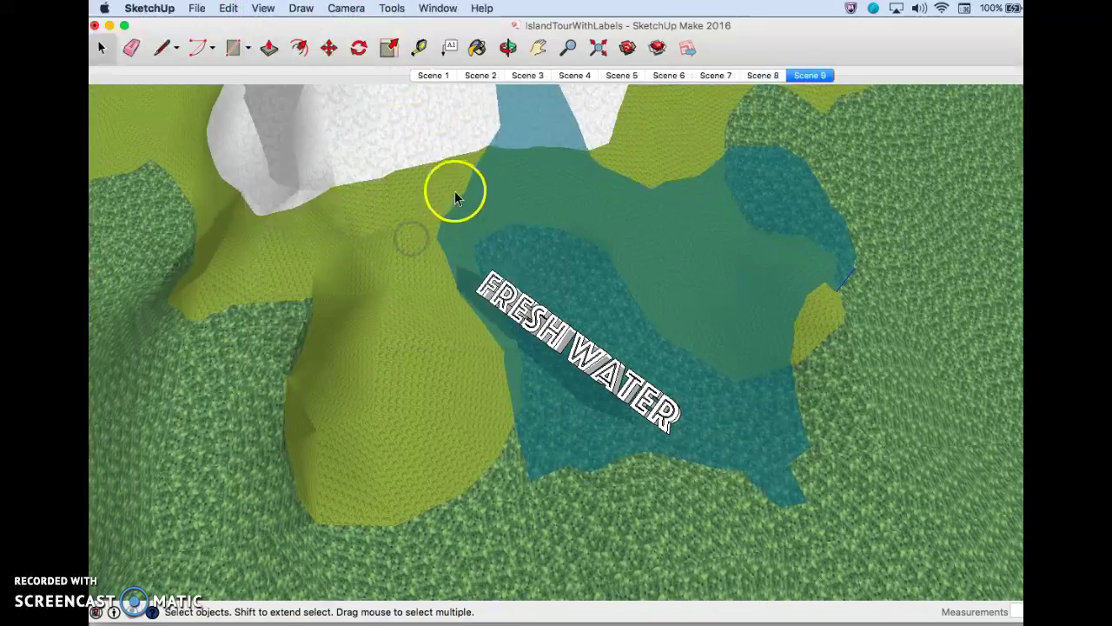
Orbit toward the white mountain and save that view as Scene 10.
middle_drag(456, 437, 519, 405)
click(263, 8)
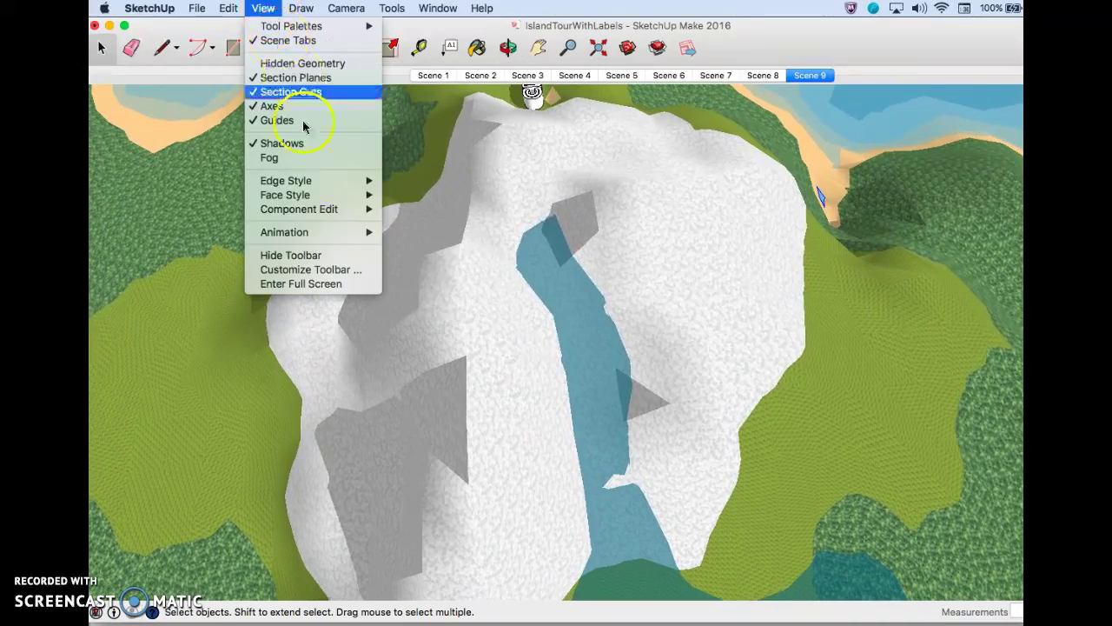
mouse_move(330, 232)
click(402, 233)
Orbit down to an angled Cliffs and Caves close-up and save it as Scene 11.
middle_drag(434, 186, 426, 263)
middle_drag(564, 303, 303, 365)
scroll(552, 207, up, 3)
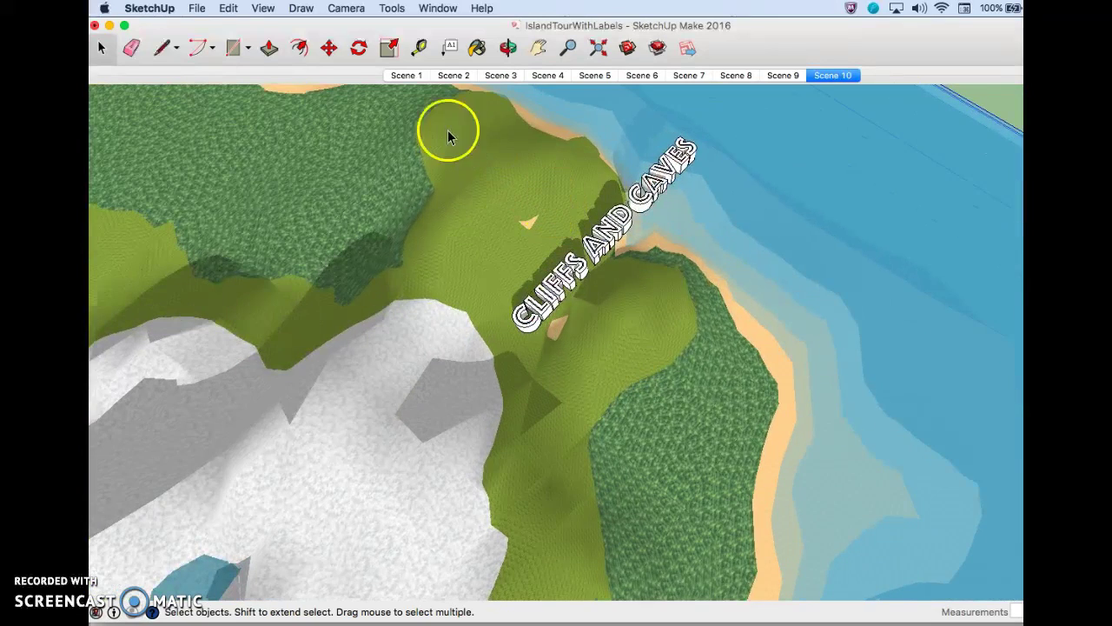
click(264, 7)
mouse_move(298, 232)
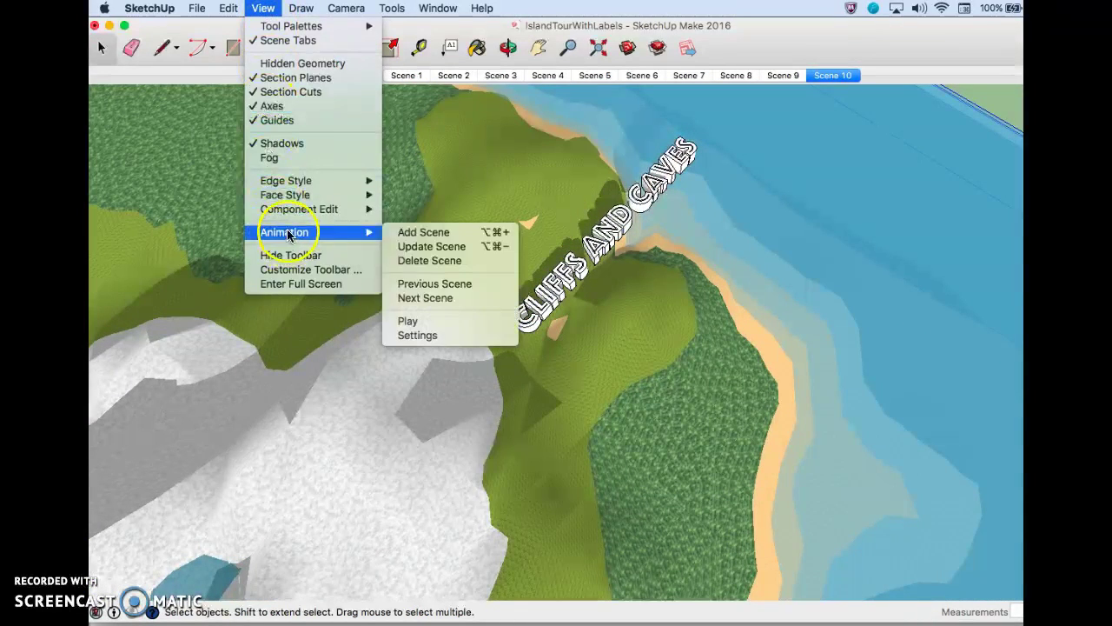
click(424, 232)
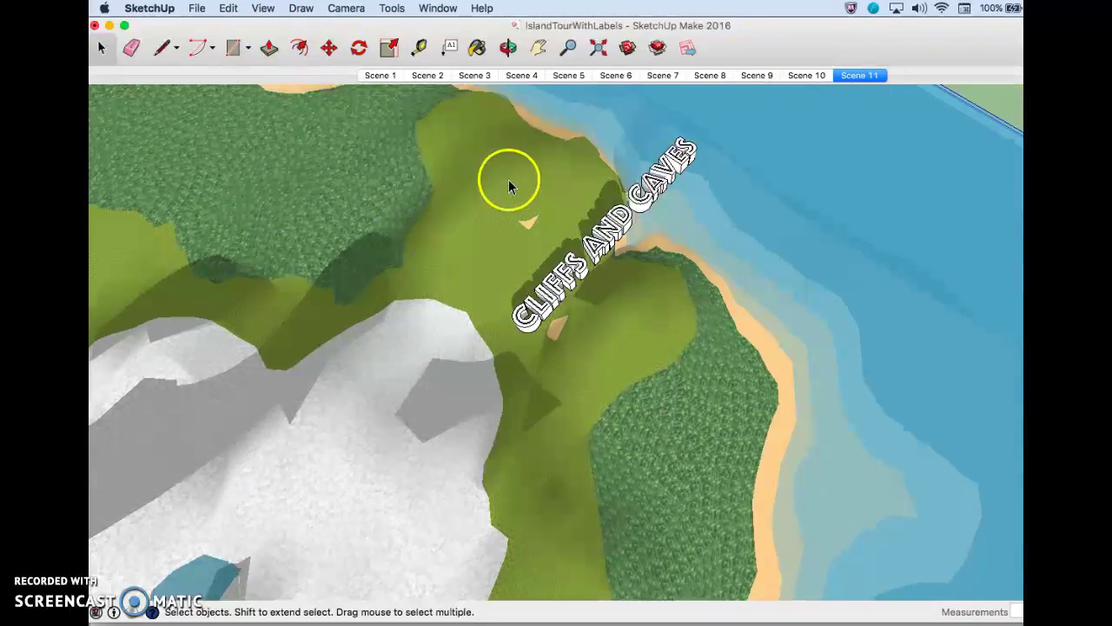
Zoom out and orbit to an angled overhead view of the island and its labels.
scroll(509, 180, down, 10)
middle_drag(443, 324, 623, 276)
middle_drag(392, 348, 582, 252)
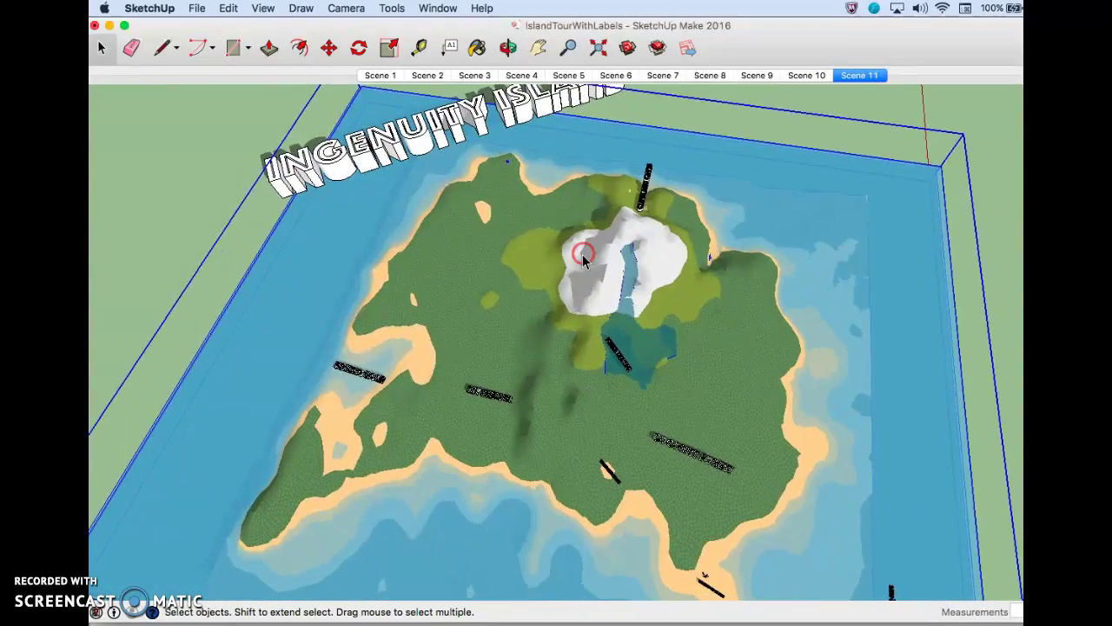
scroll(509, 304, up, 3)
scroll(516, 195, down, 5)
middle_drag(516, 195, 405, 255)
scroll(405, 256, up, 5)
scroll(437, 350, down, 5)
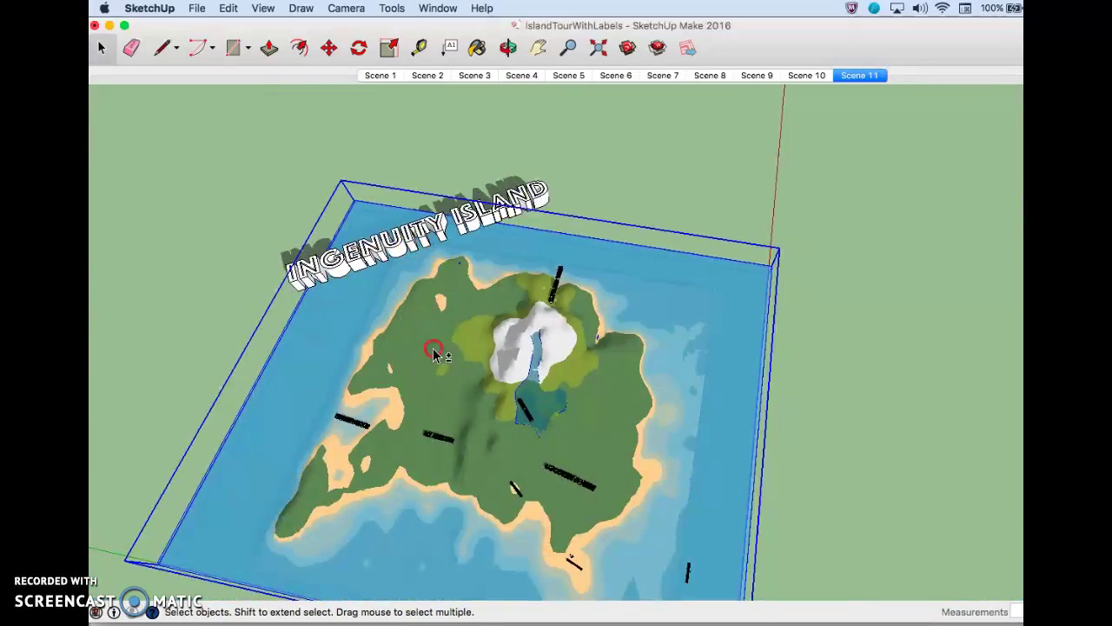
middle_drag(437, 351, 452, 266)
scroll(450, 275, up, 3)
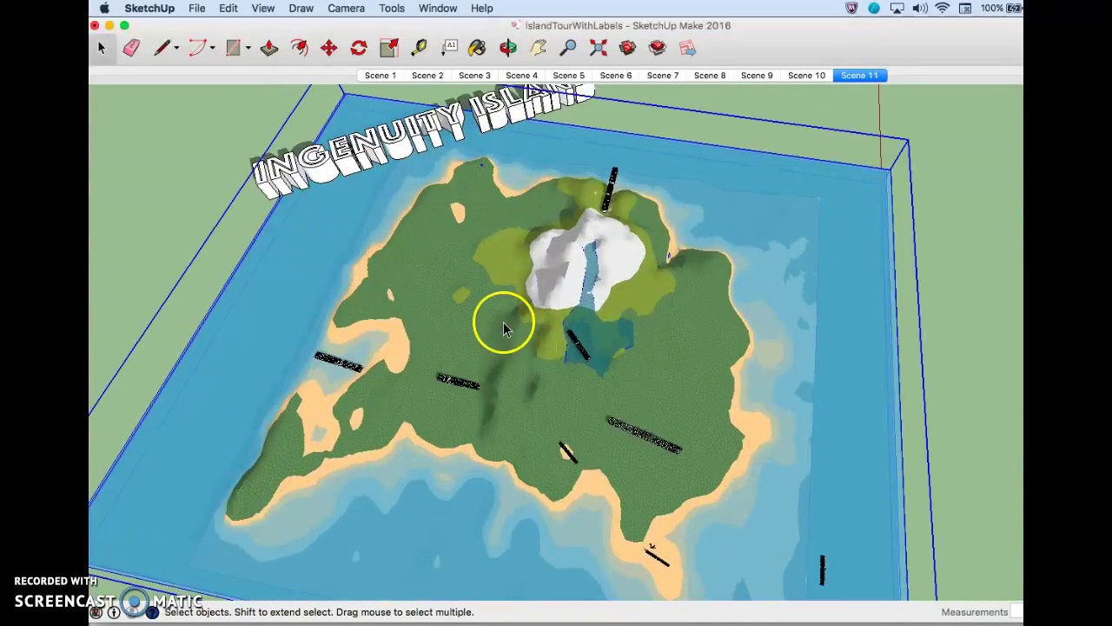
scroll(583, 389, up, 4)
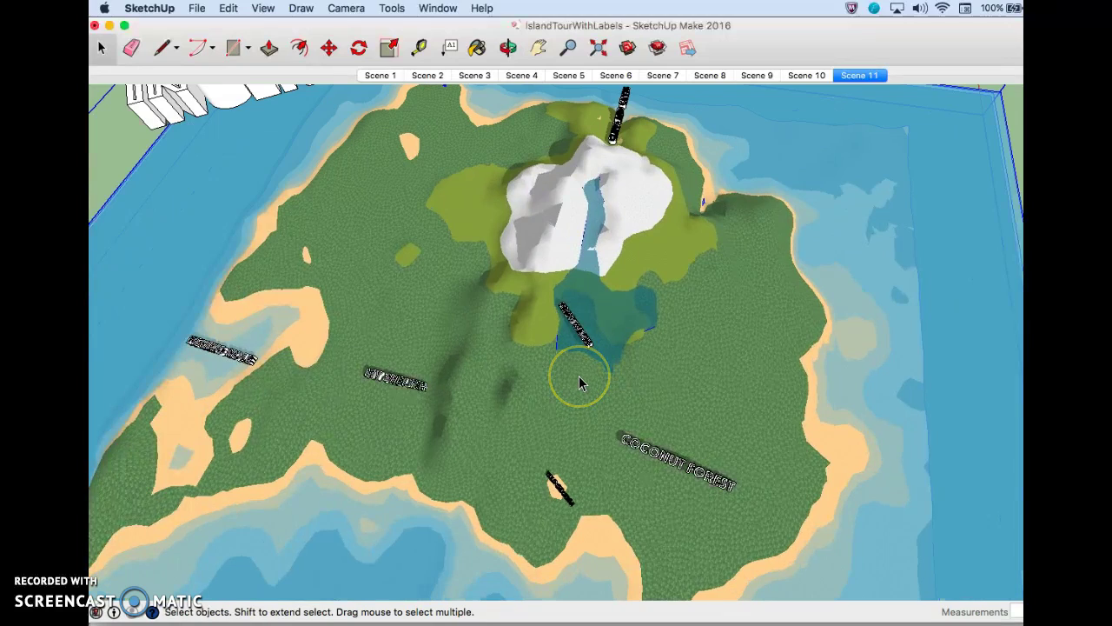
middle_drag(437, 262, 435, 269)
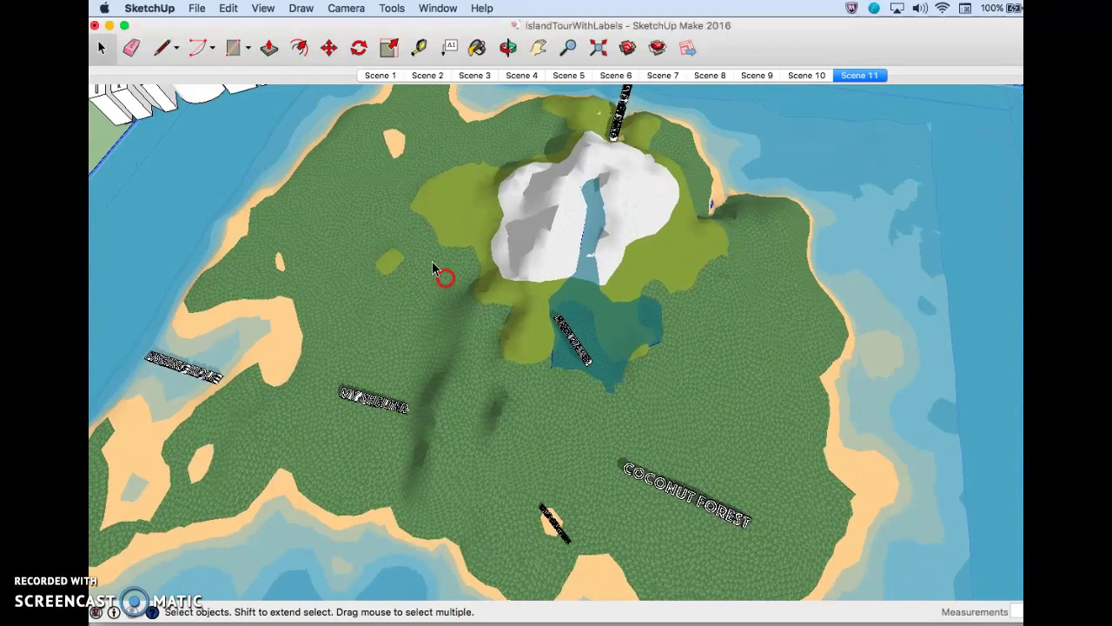
Save this overhead island view as Scene 12.
click(263, 8)
mouse_move(347, 231)
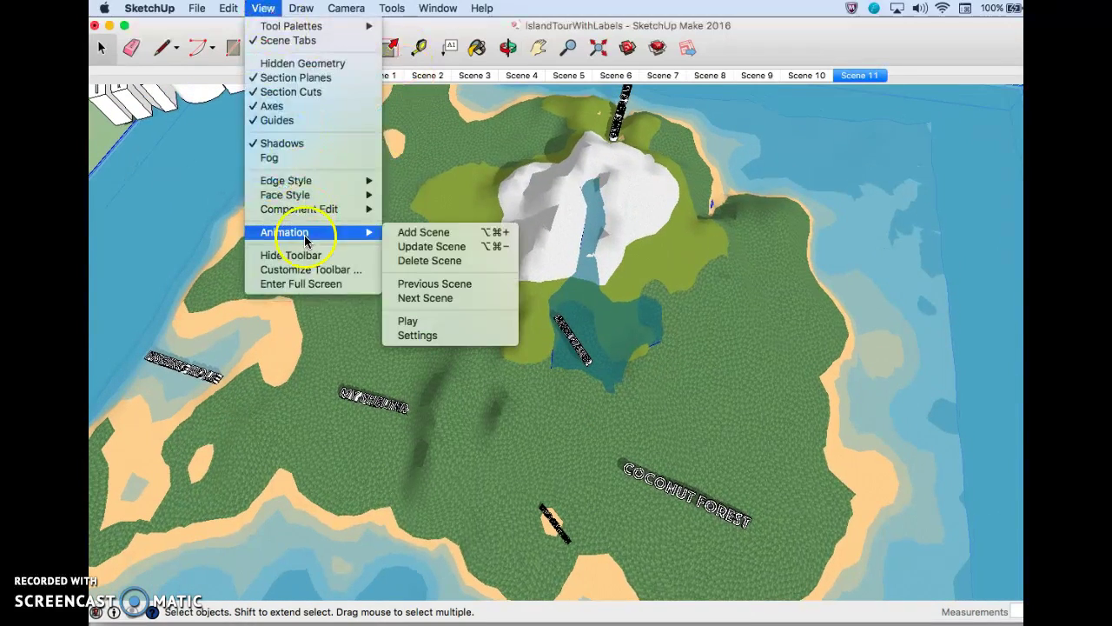
click(447, 233)
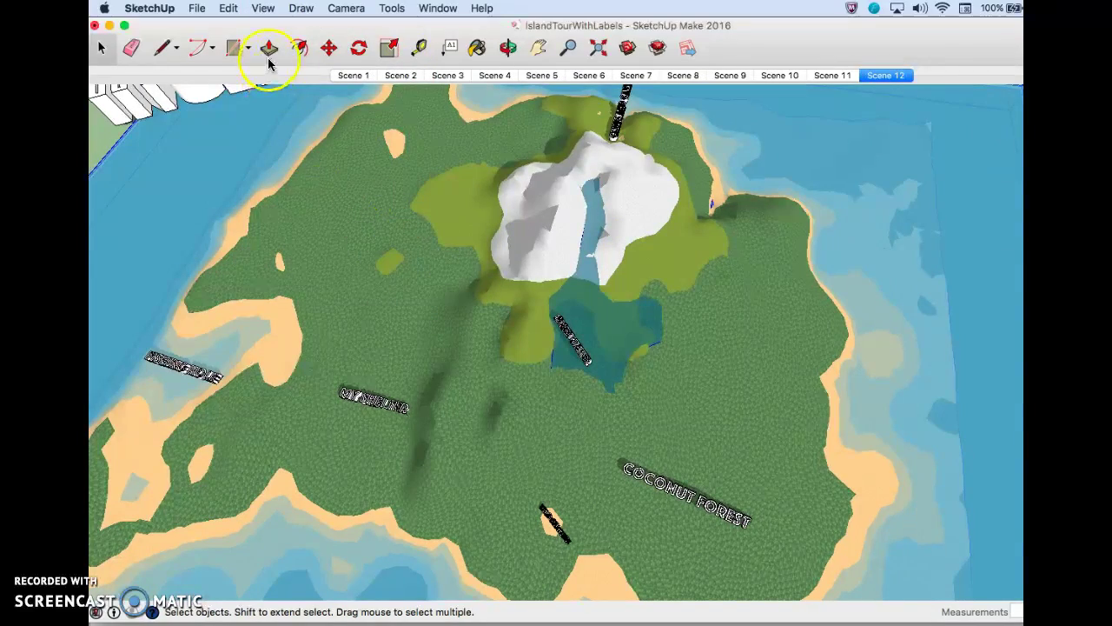
click(363, 76)
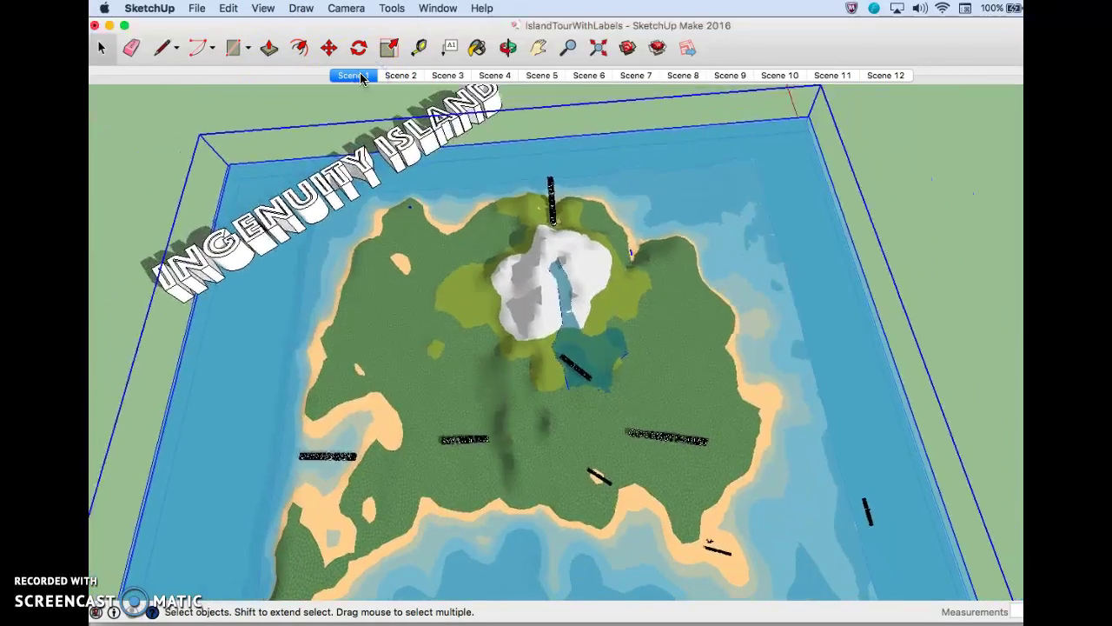
click(398, 77)
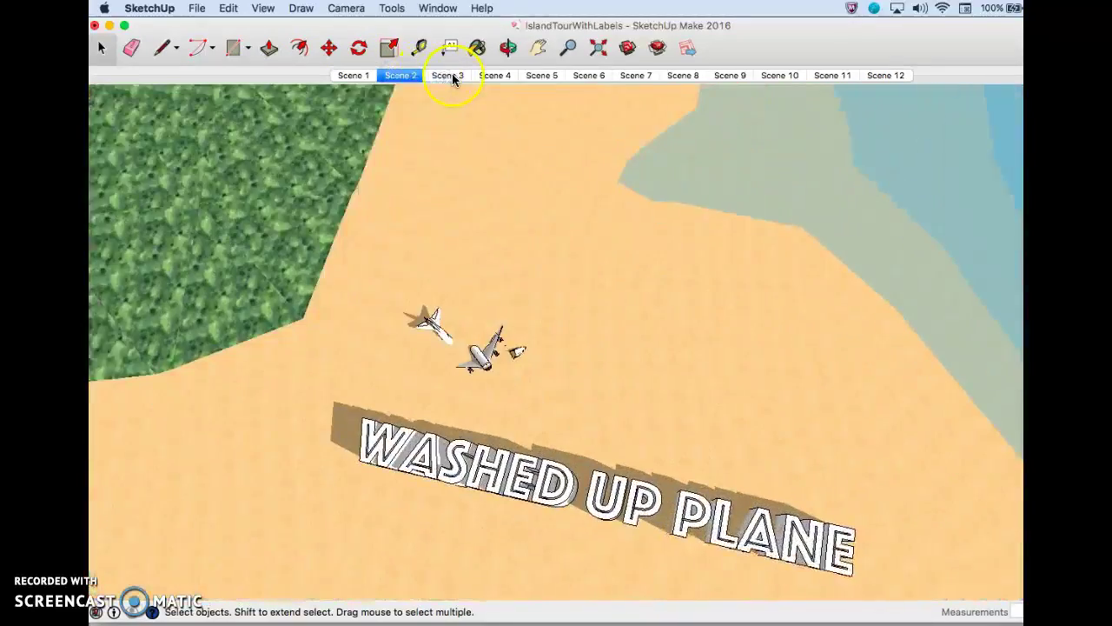
click(453, 78)
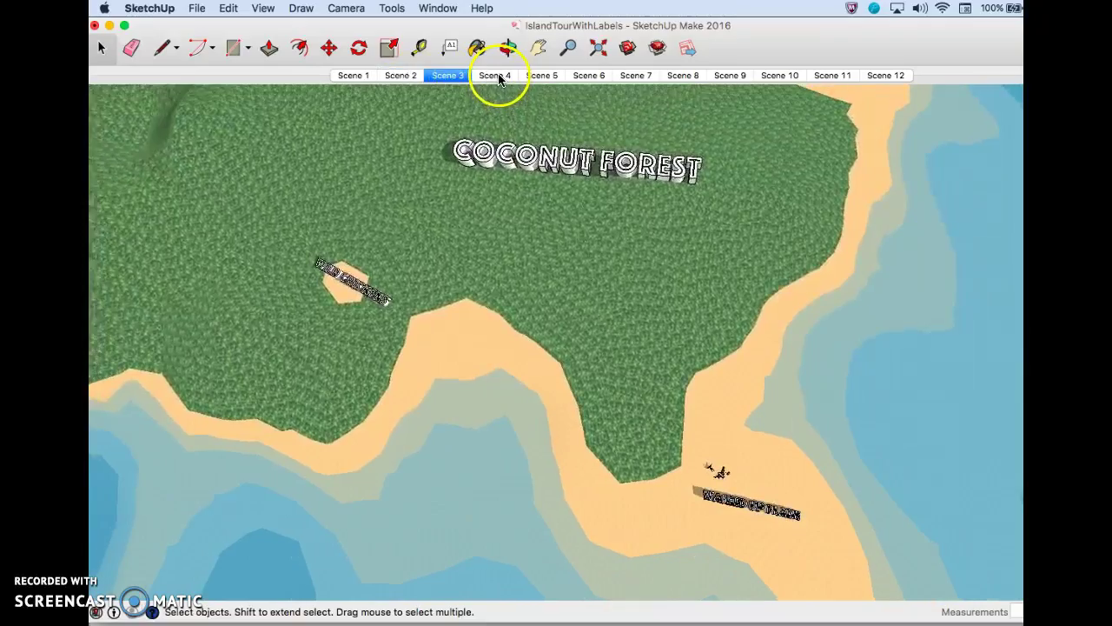
click(492, 76)
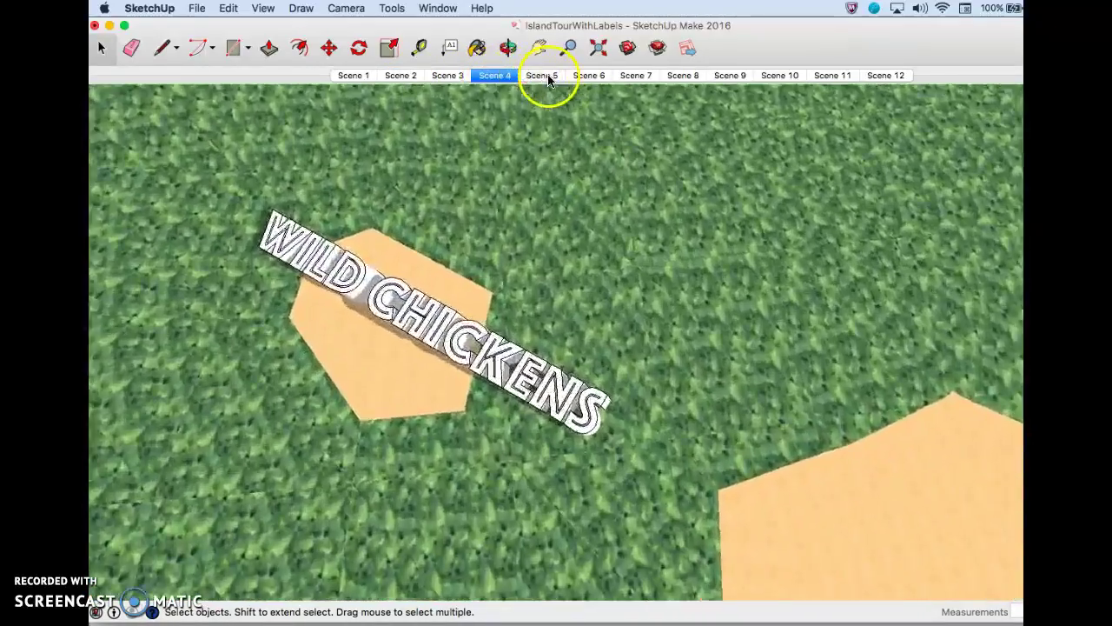
click(546, 76)
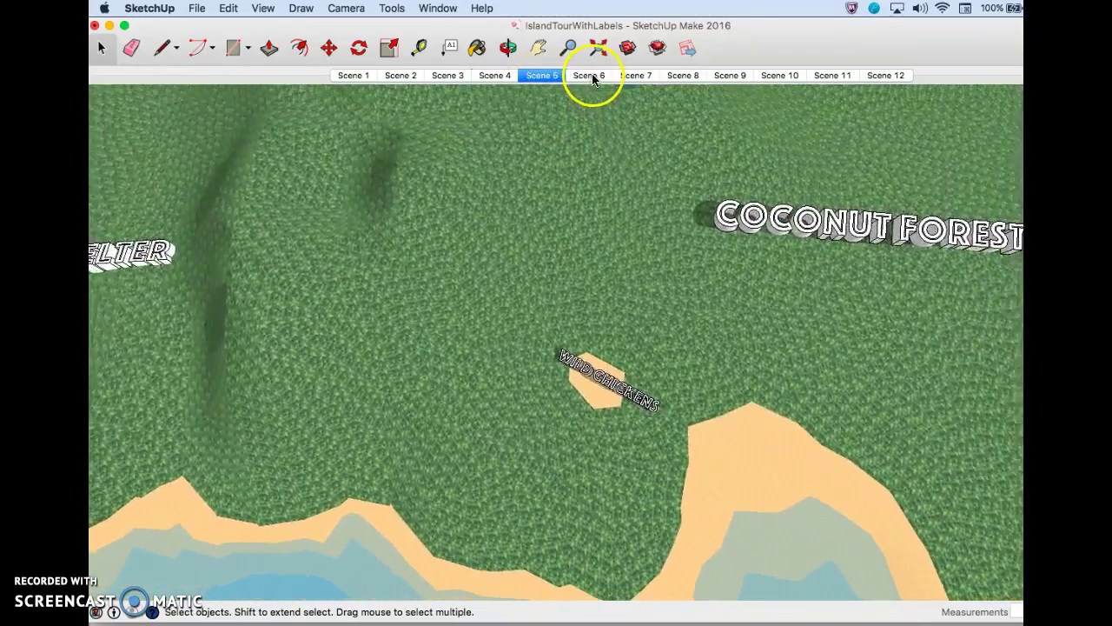
click(593, 77)
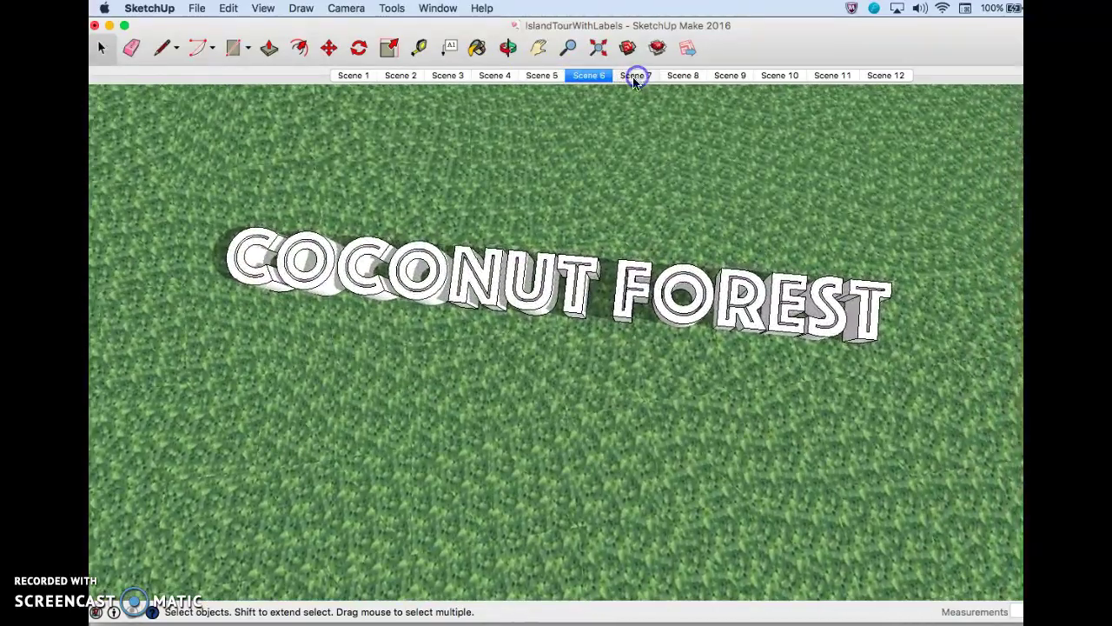
click(635, 76)
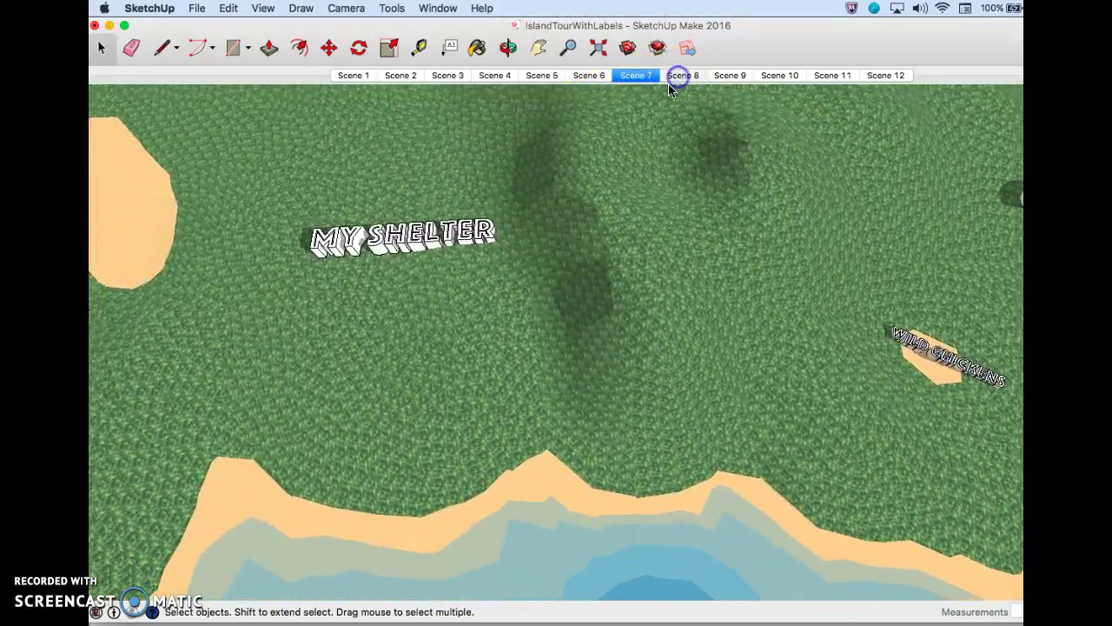
click(677, 78)
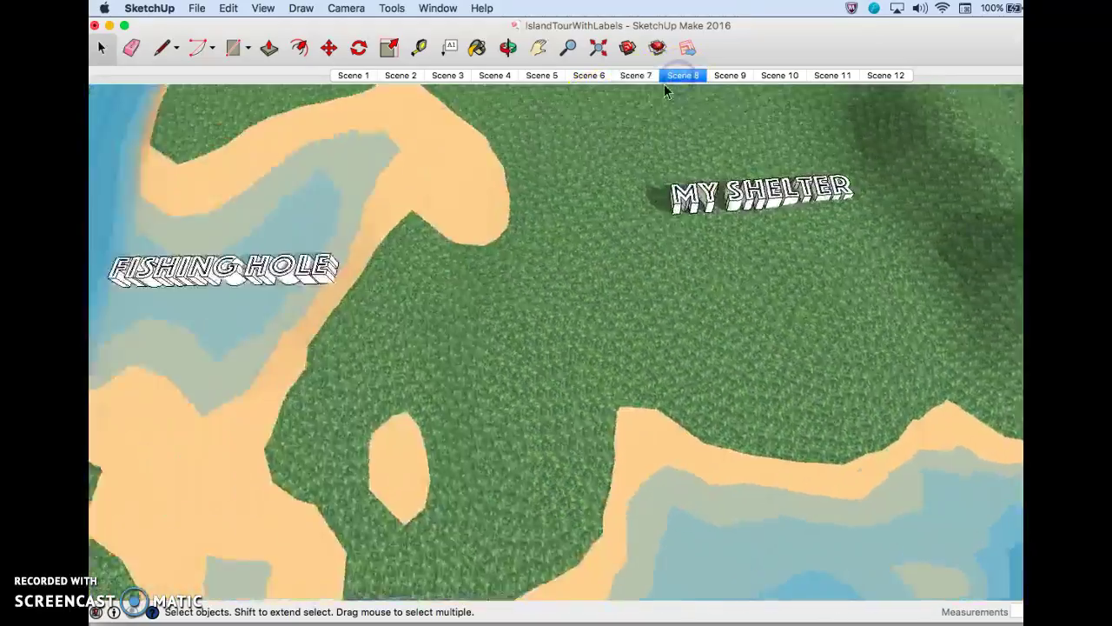
click(731, 74)
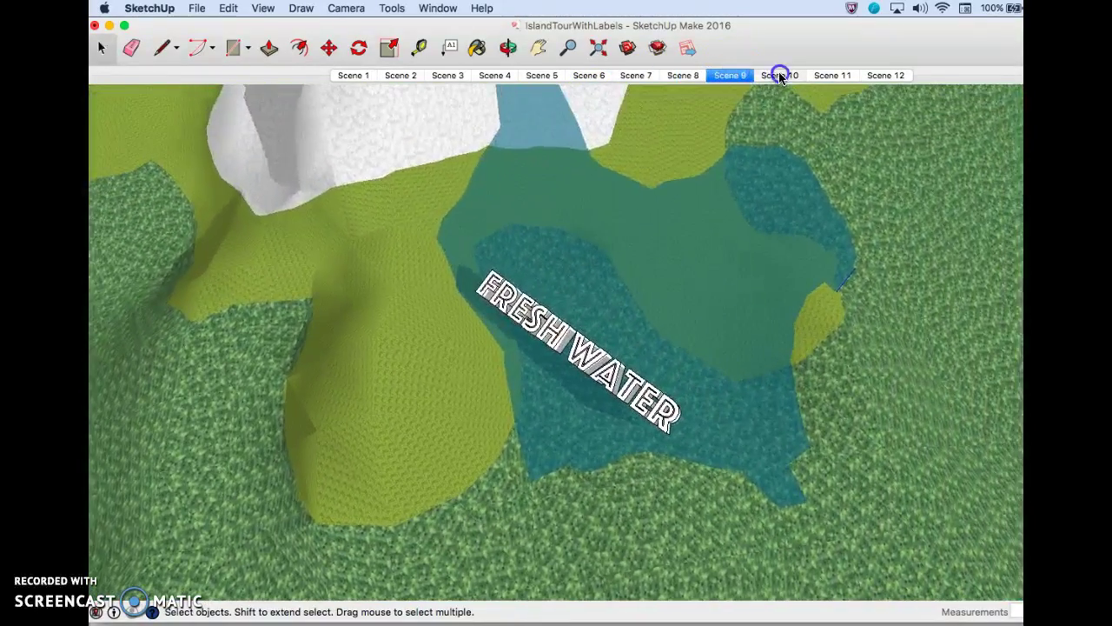
click(779, 76)
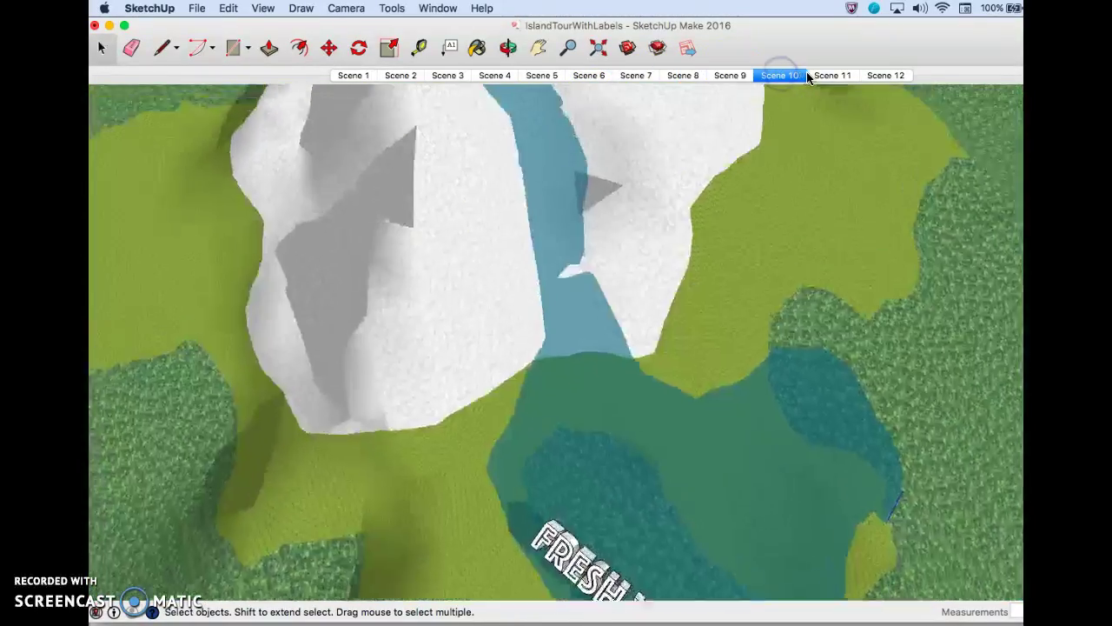
click(822, 73)
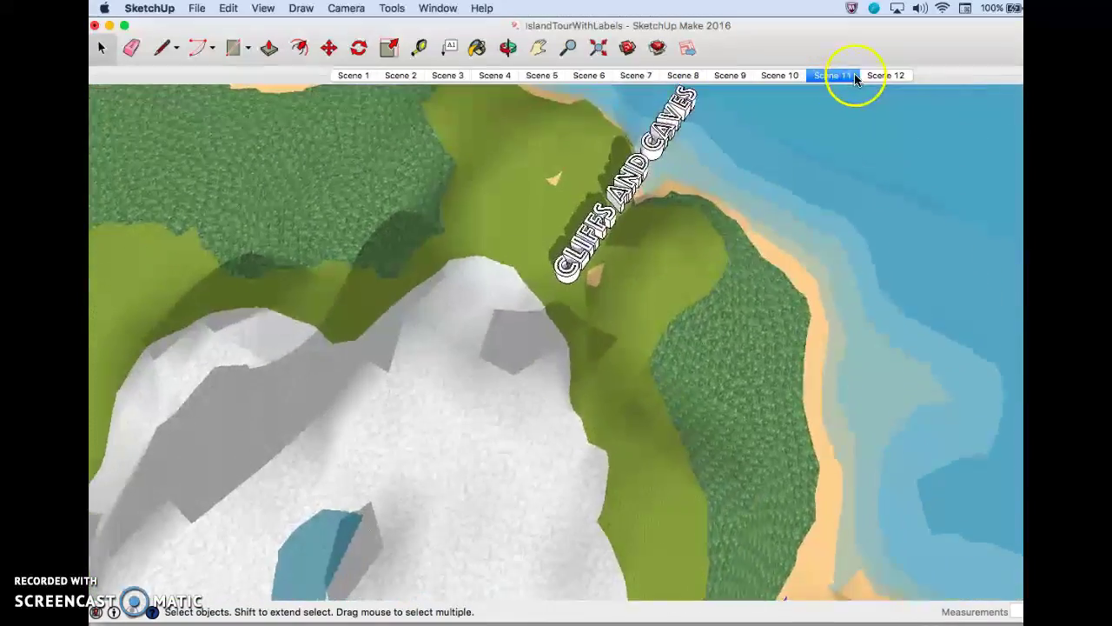
click(884, 75)
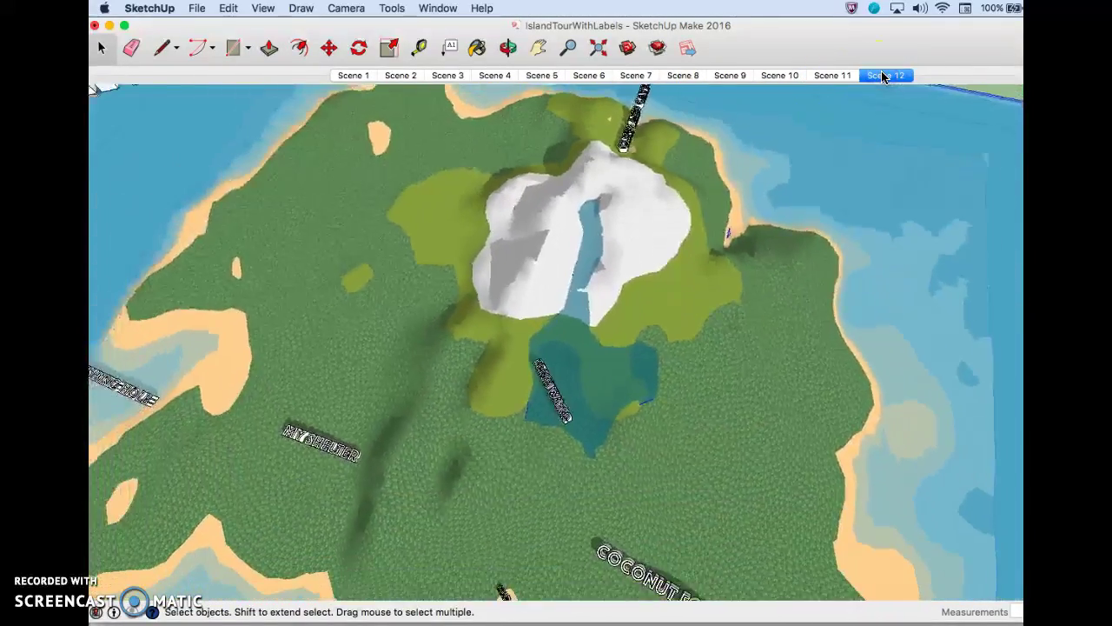
Export the animation as H.264 MP4 'IslandTourWithLabels' to the Desktop.
click(198, 9)
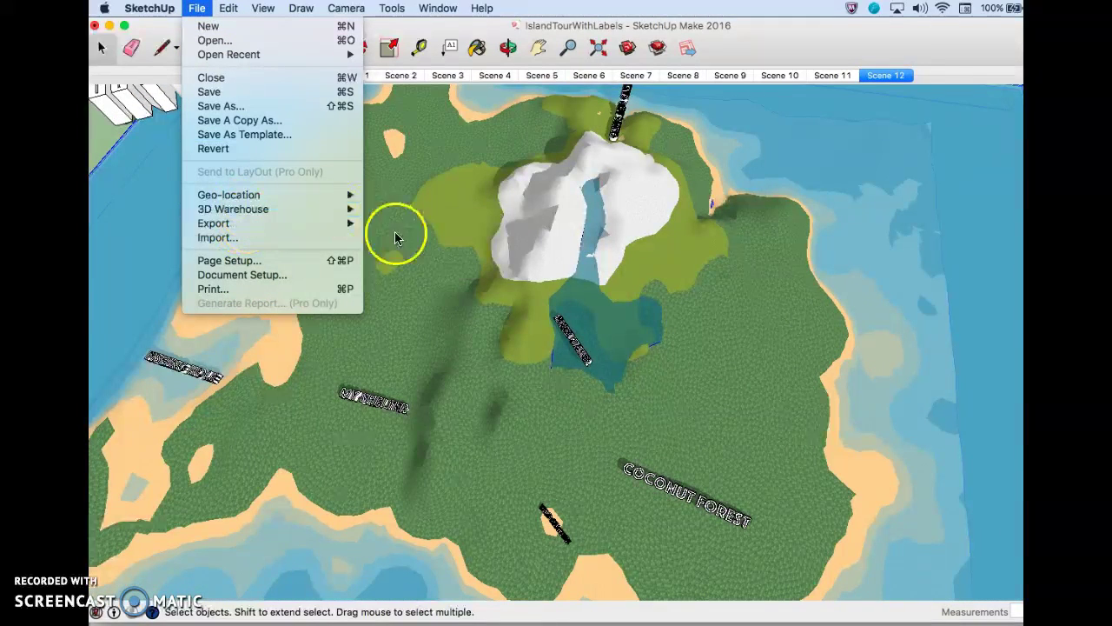
mouse_move(352, 224)
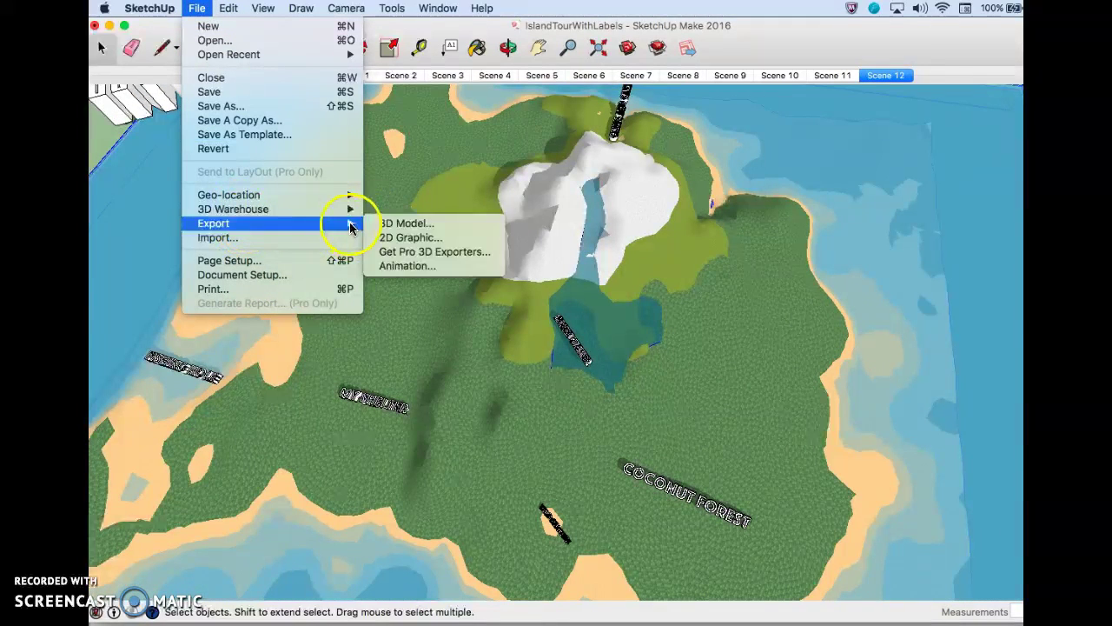
click(395, 267)
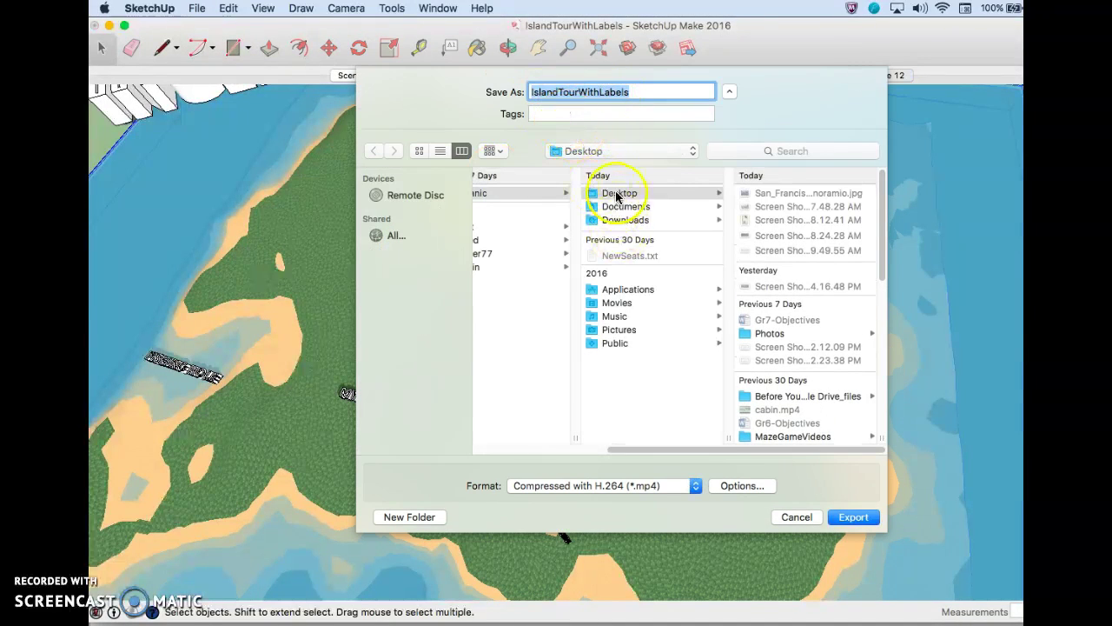
click(855, 517)
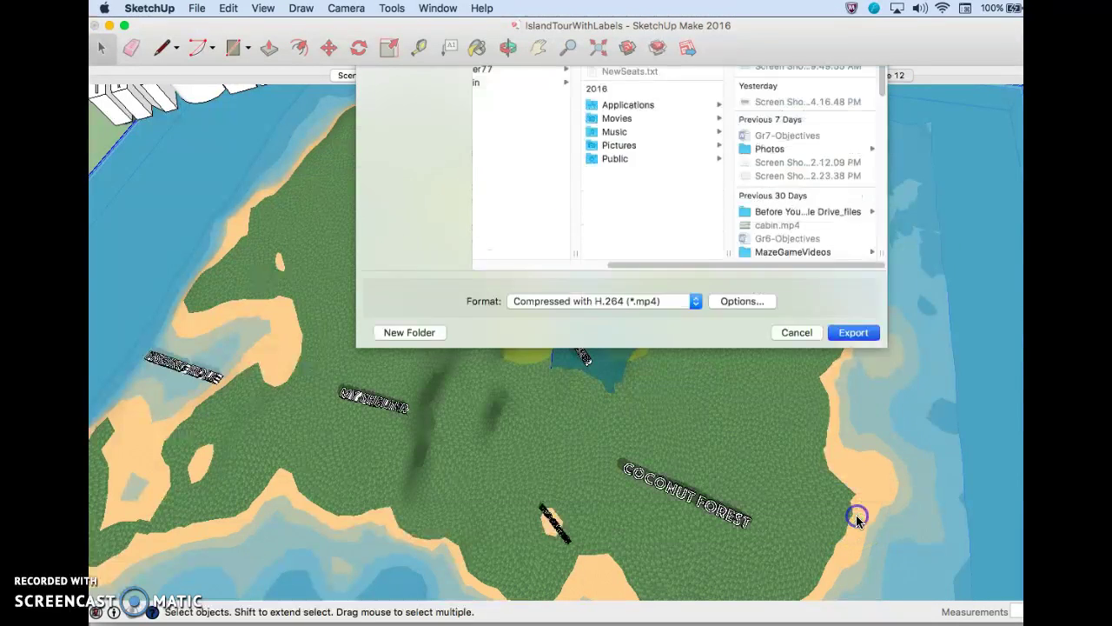